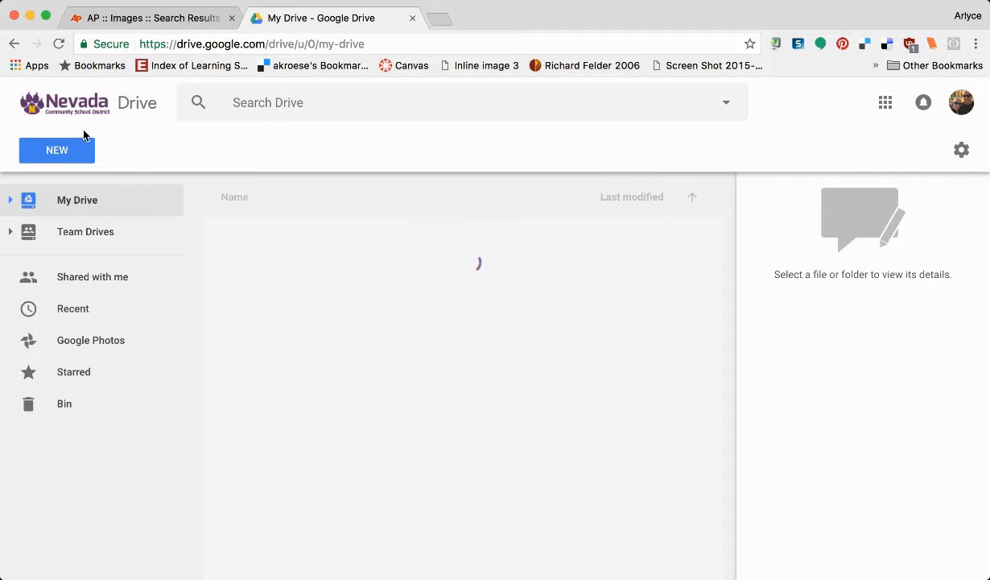
# Create a new Lucidpress document from the Google Drive New > More menu.
pyautogui.click(58, 151)
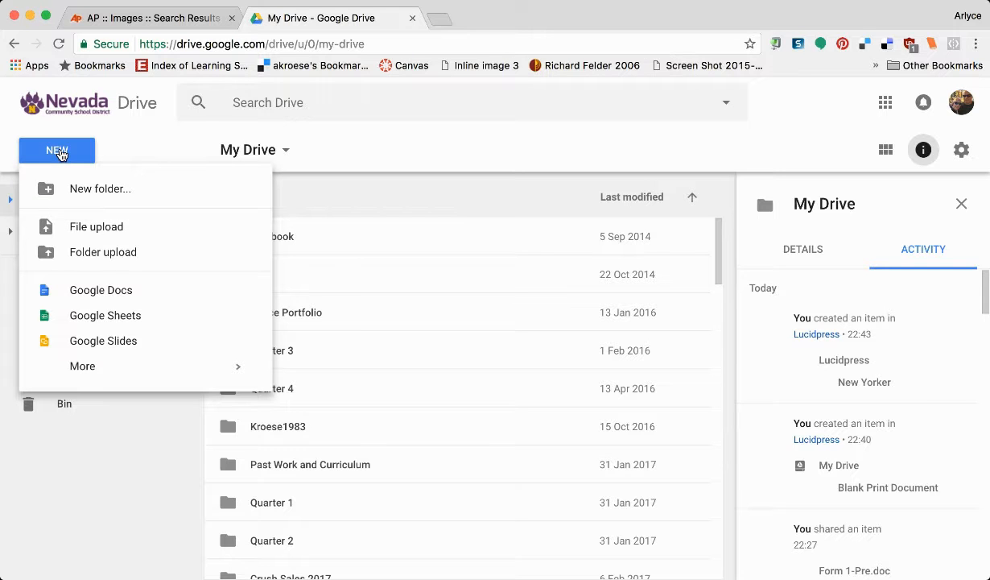
pyautogui.moveTo(75, 367)
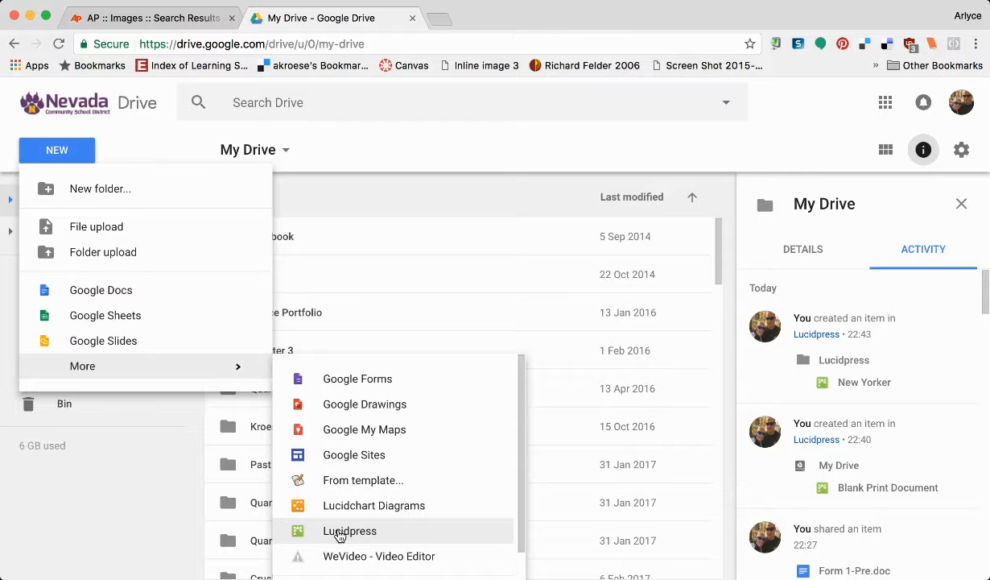
pyautogui.click(339, 535)
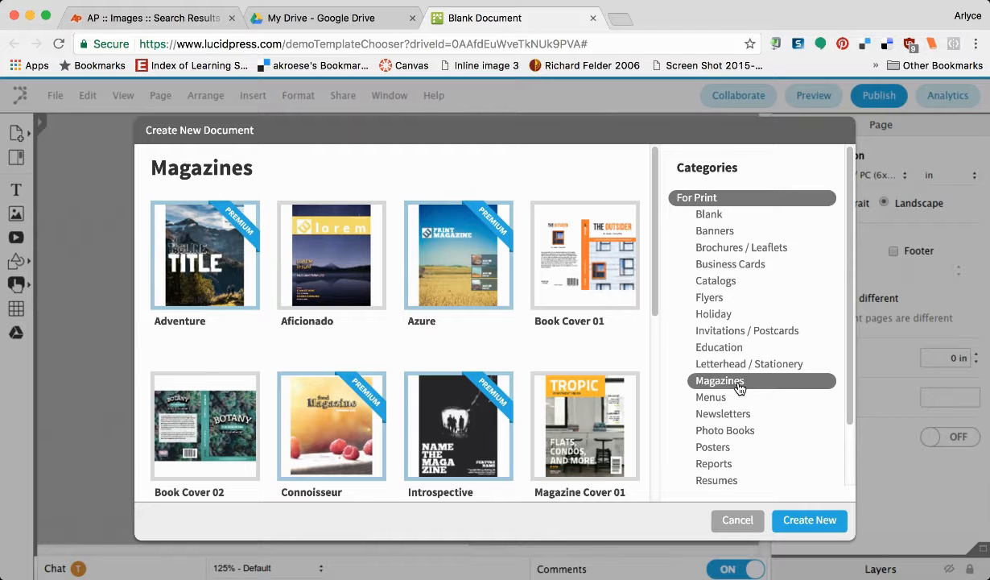
# Browse the Magazines templates and start a document from the Urban template.
pyautogui.scroll(-5, 606, 405)
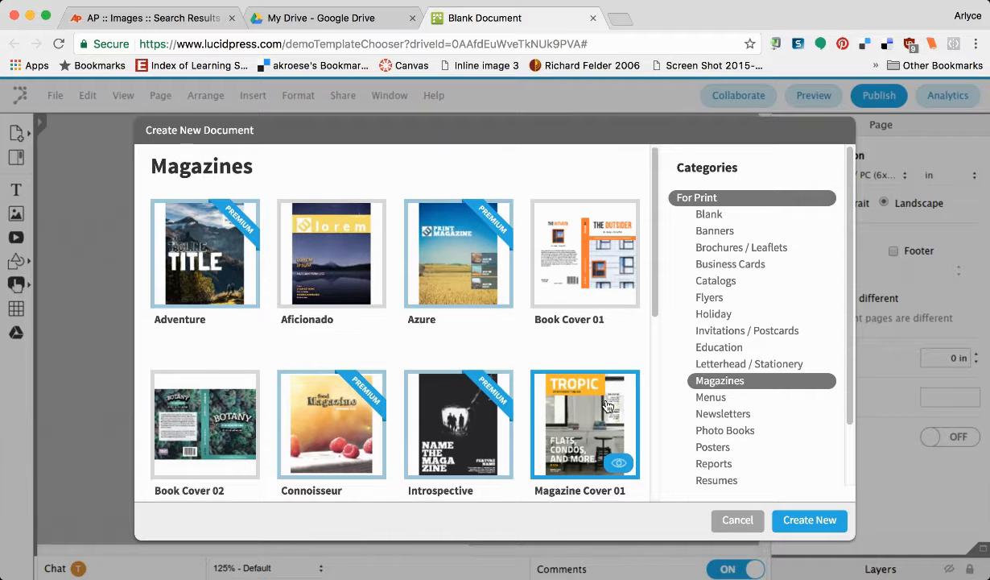
pyautogui.scroll(-6, 607, 405)
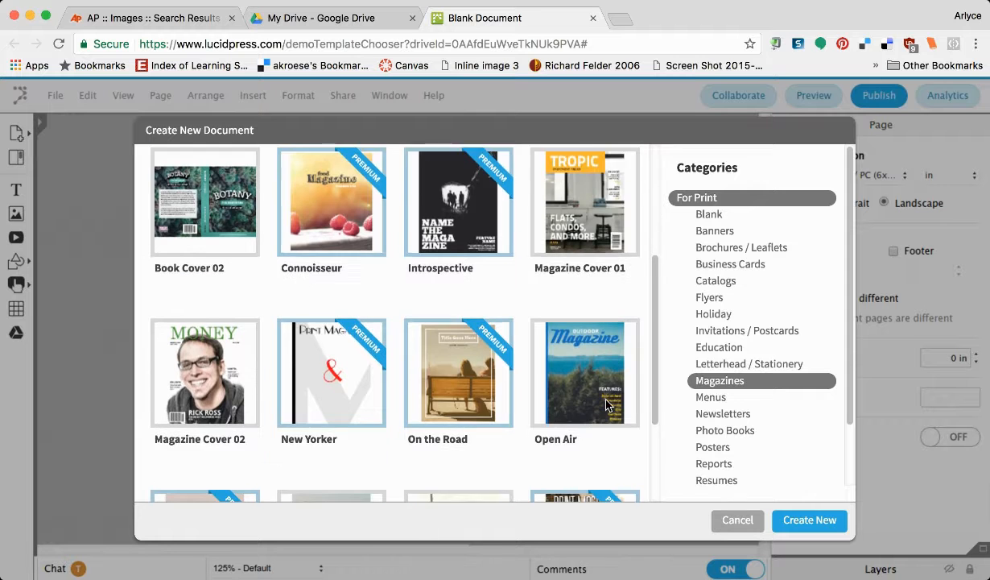
pyautogui.scroll(-2, 606, 405)
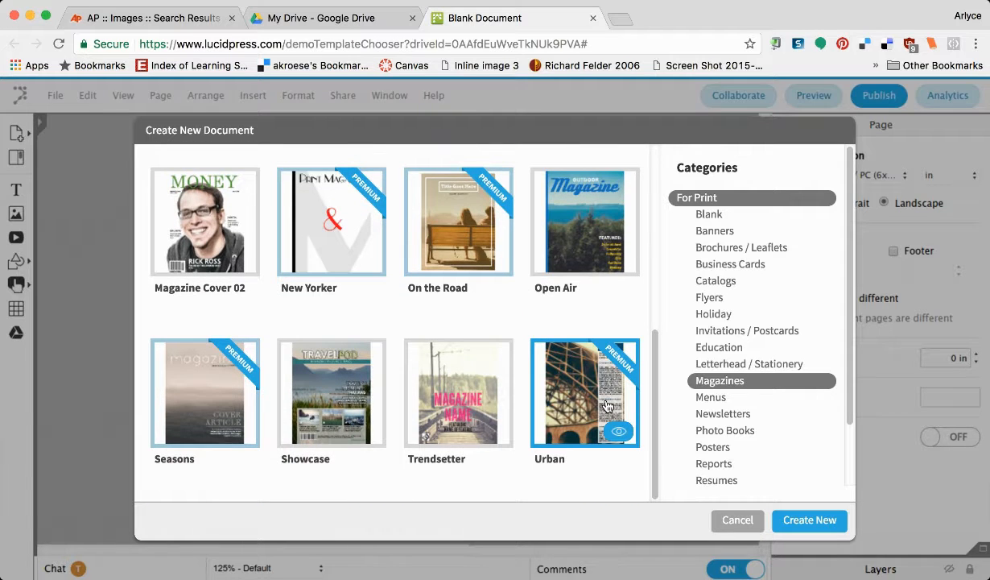
pyautogui.scroll(1, 606, 405)
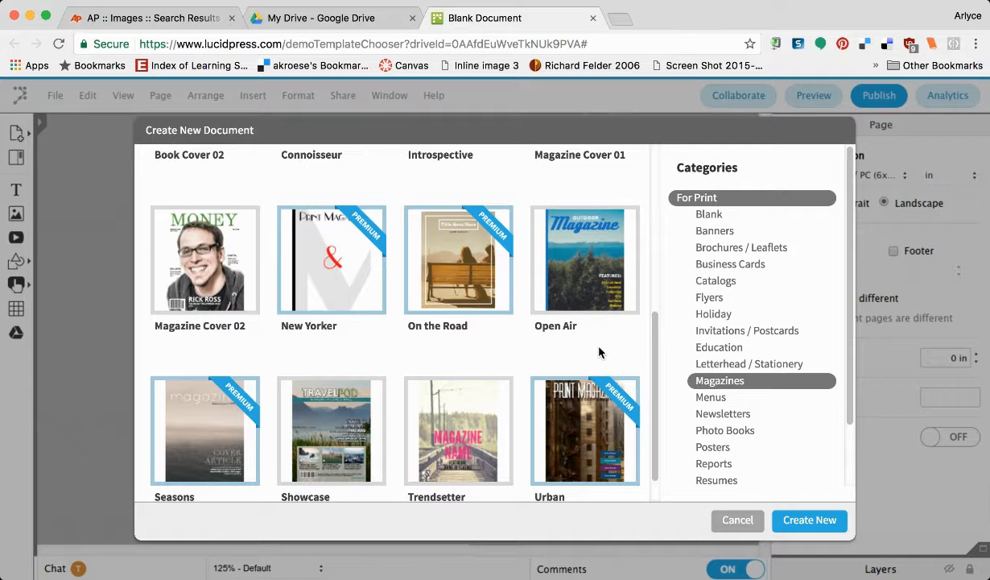
pyautogui.scroll(3, 599, 347)
pyautogui.scroll(6, 599, 347)
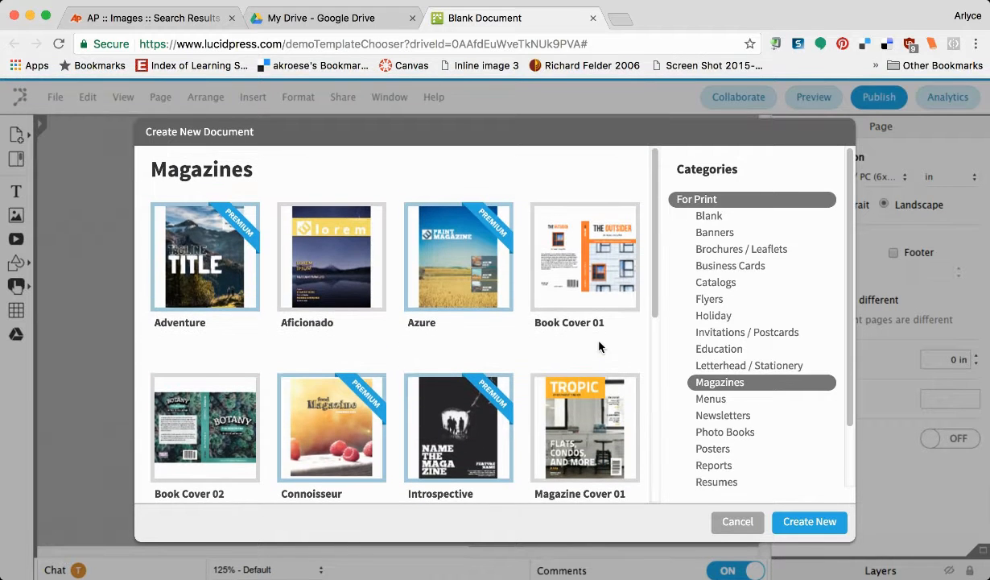
pyautogui.scroll(-1, 599, 347)
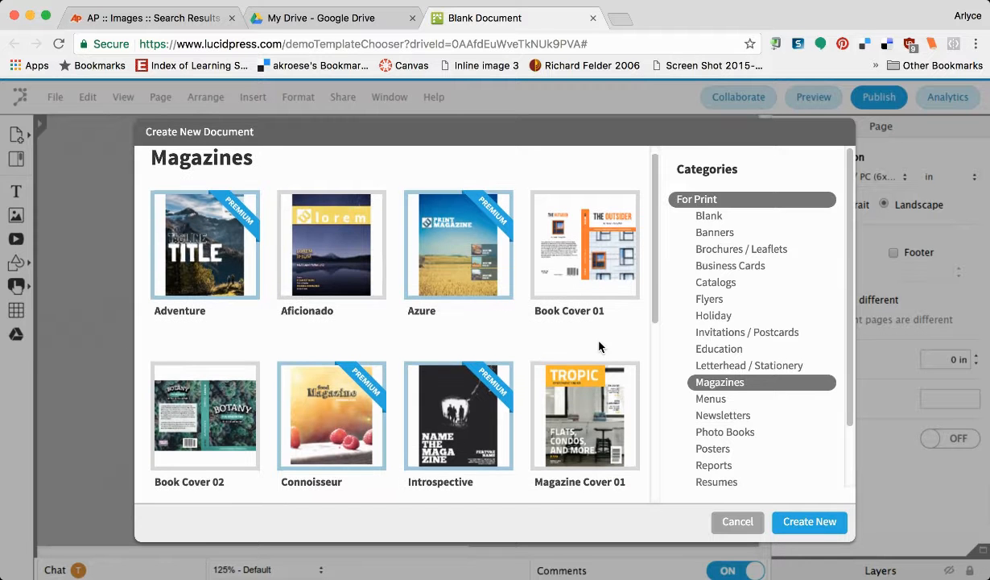
pyautogui.scroll(-2, 599, 347)
pyautogui.scroll(-5, 599, 347)
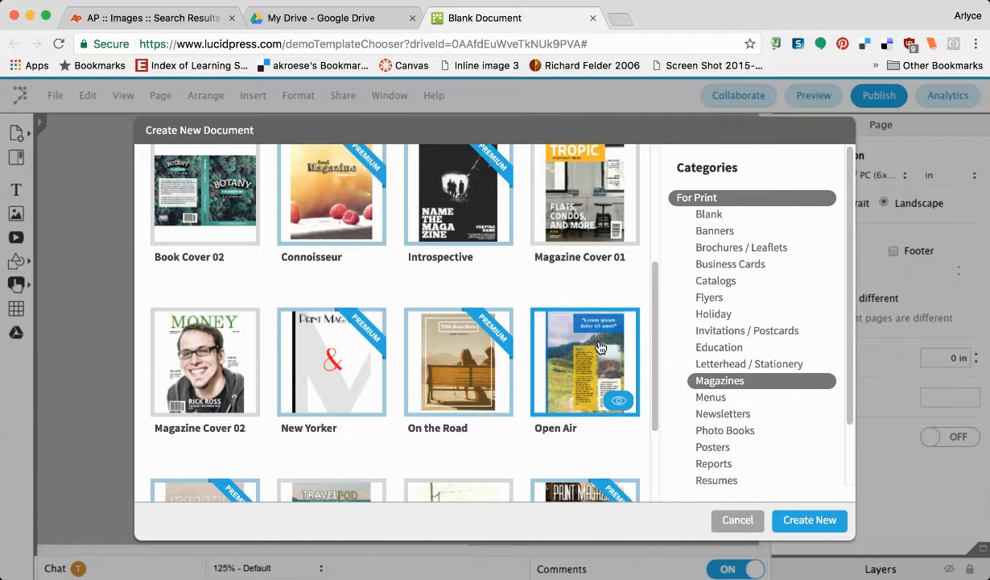
pyautogui.scroll(-3, 599, 347)
pyautogui.scroll(-1, 599, 347)
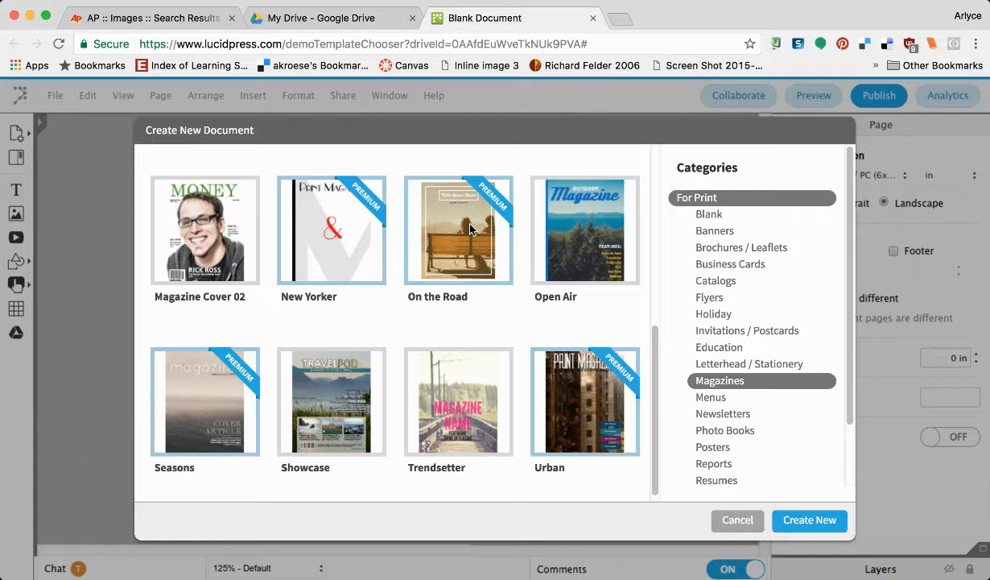
pyautogui.click(566, 370)
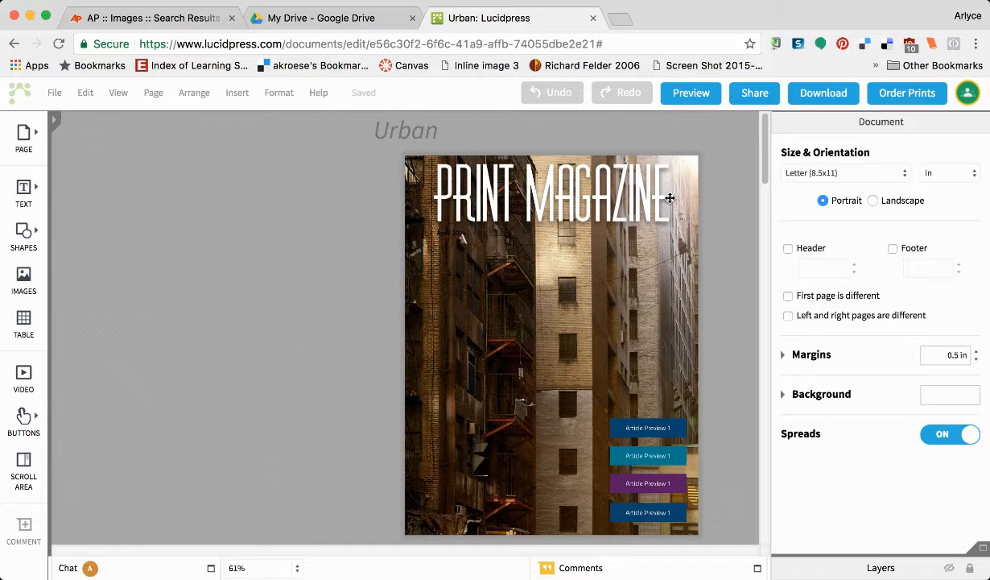
# Replace the cover title 'PRINT MAGAZINE' with 'DISASTERS DAILY'.
pyautogui.click(668, 197)
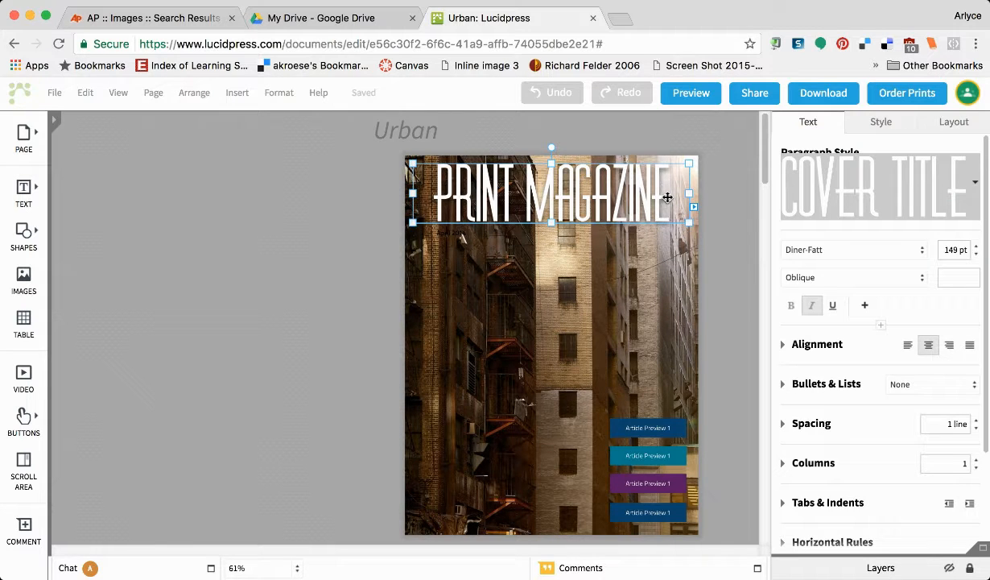
pyautogui.doubleClick(667, 197)
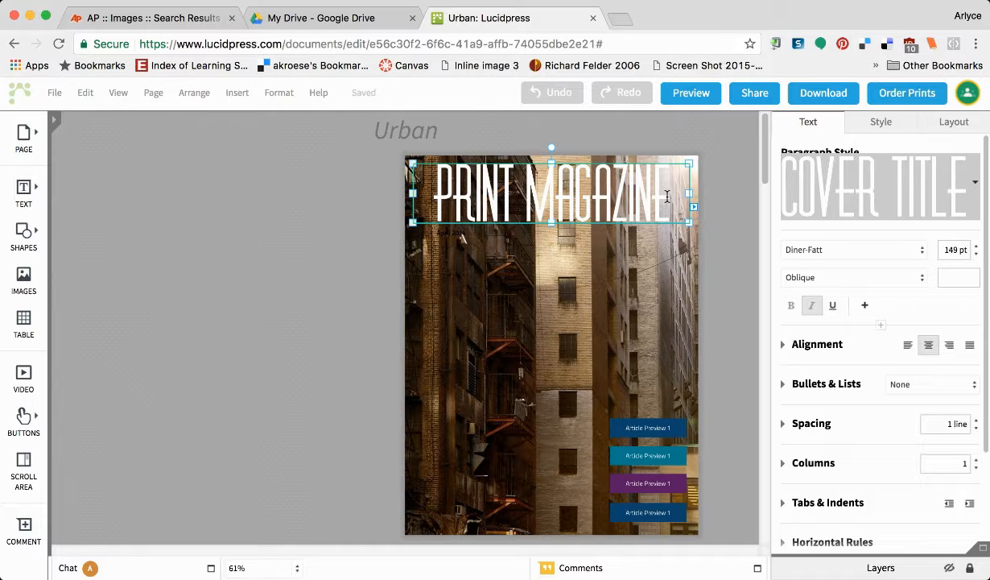
pyautogui.moveTo(668, 198); pyautogui.dragTo(441, 204)
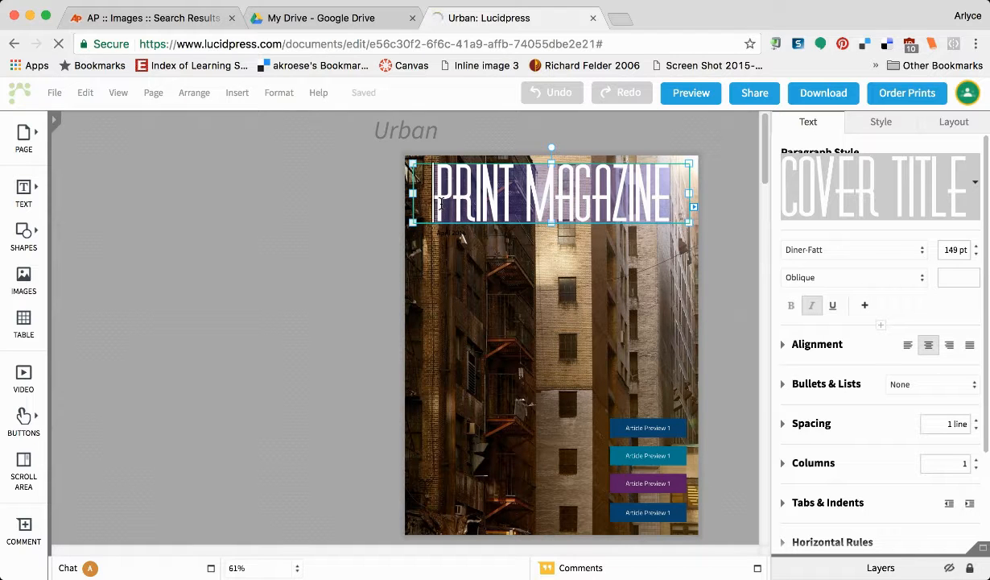
pyautogui.press('BackSpace')
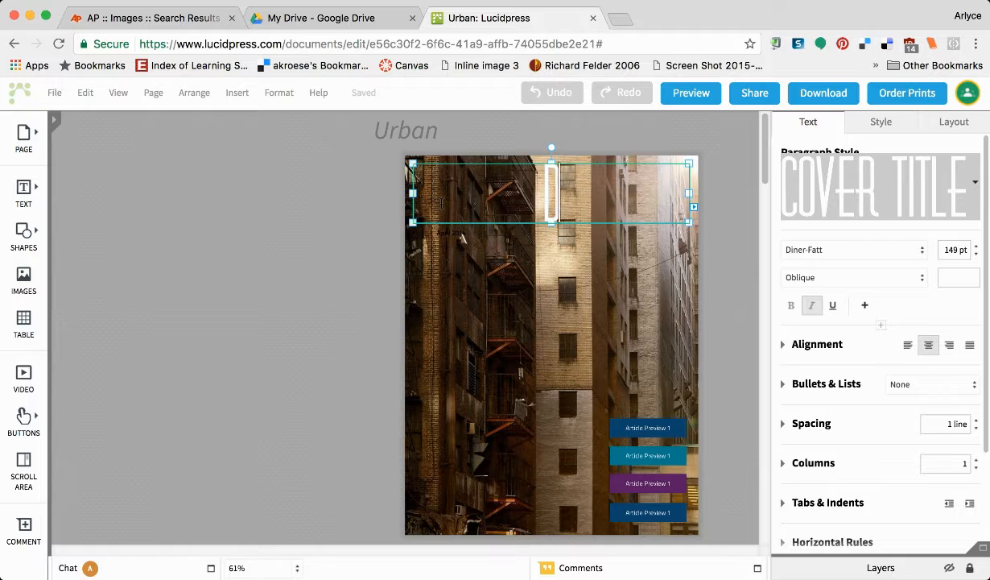
pyautogui.write('DIS')
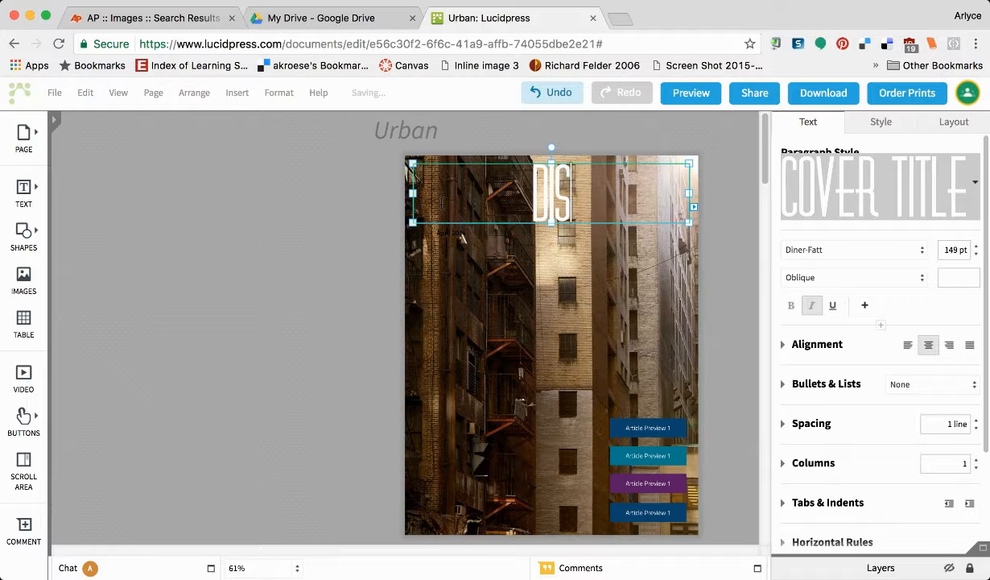
pyautogui.write('ASTER')
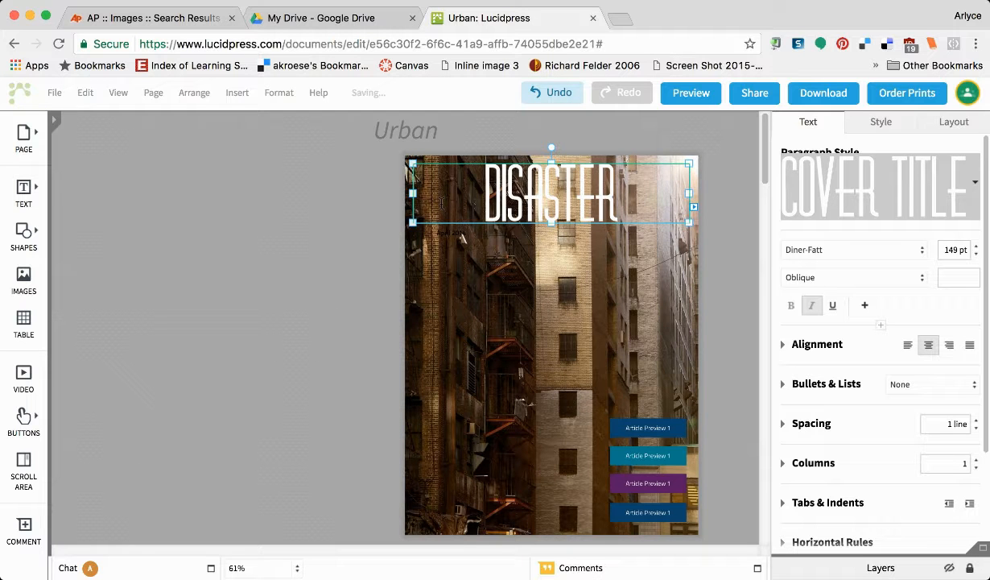
pyautogui.write('S DAILY')
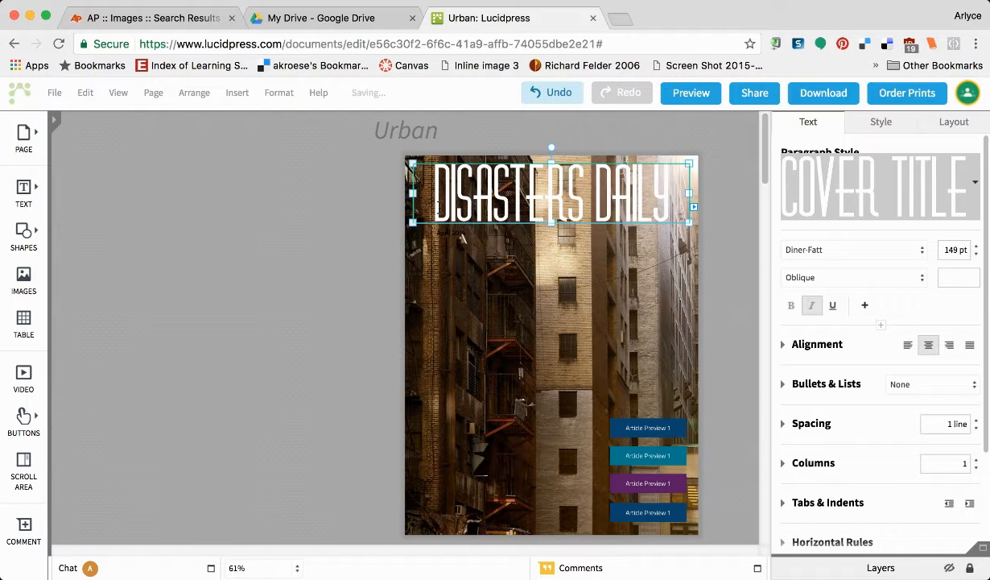
pyautogui.click(624, 244)
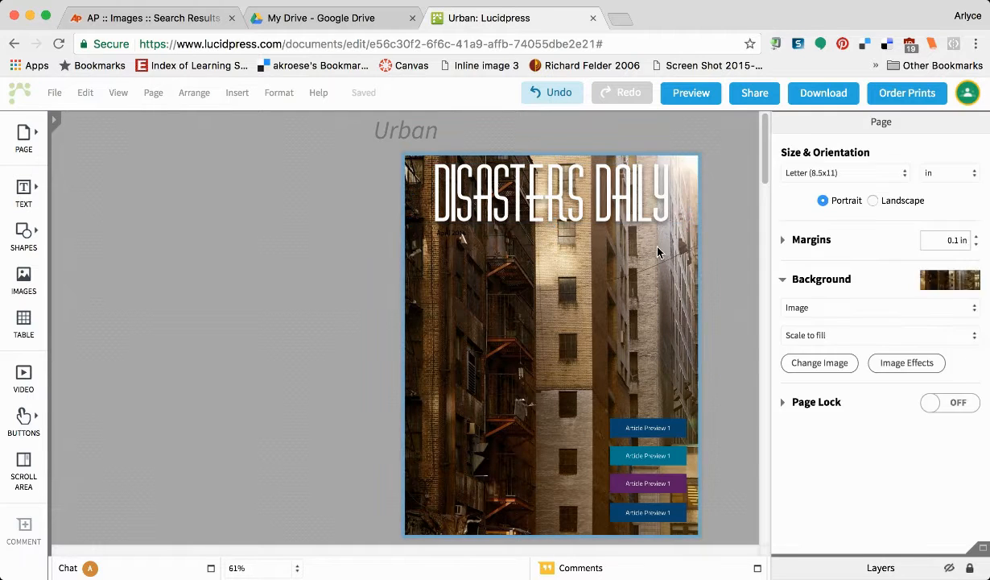
# Add a blank body text box to the cover page.
pyautogui.click(21, 198)
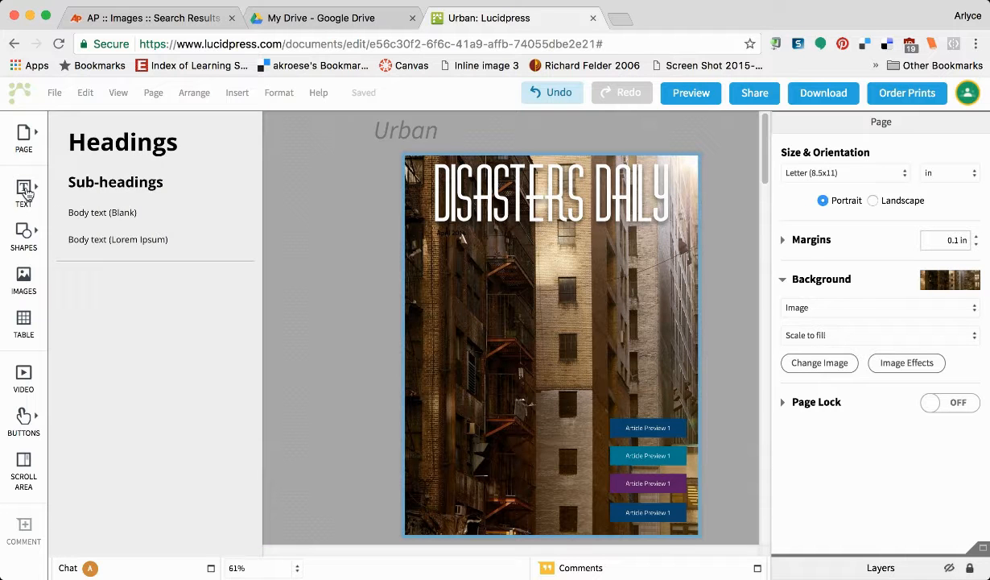
pyautogui.click(111, 214)
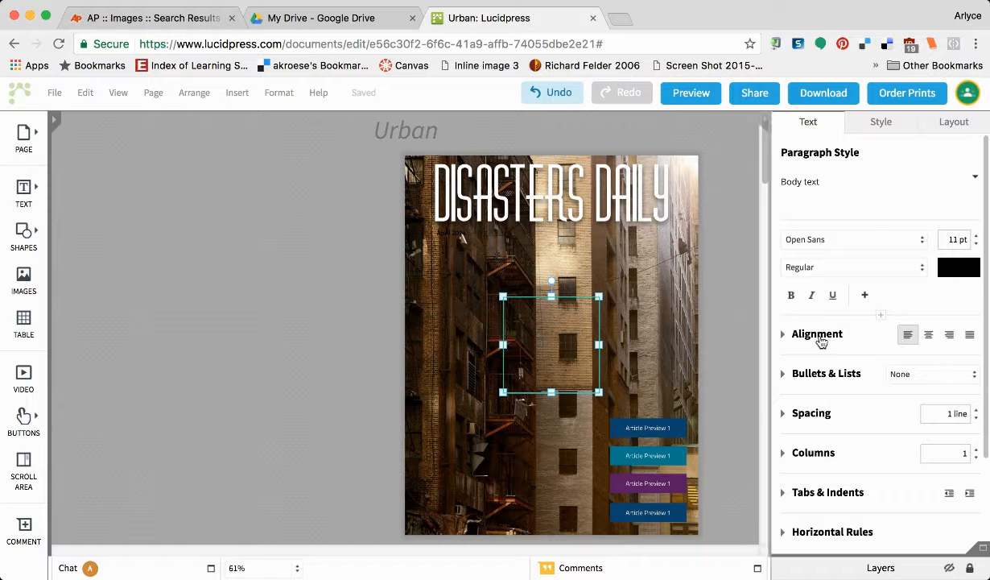
pyautogui.click(951, 269)
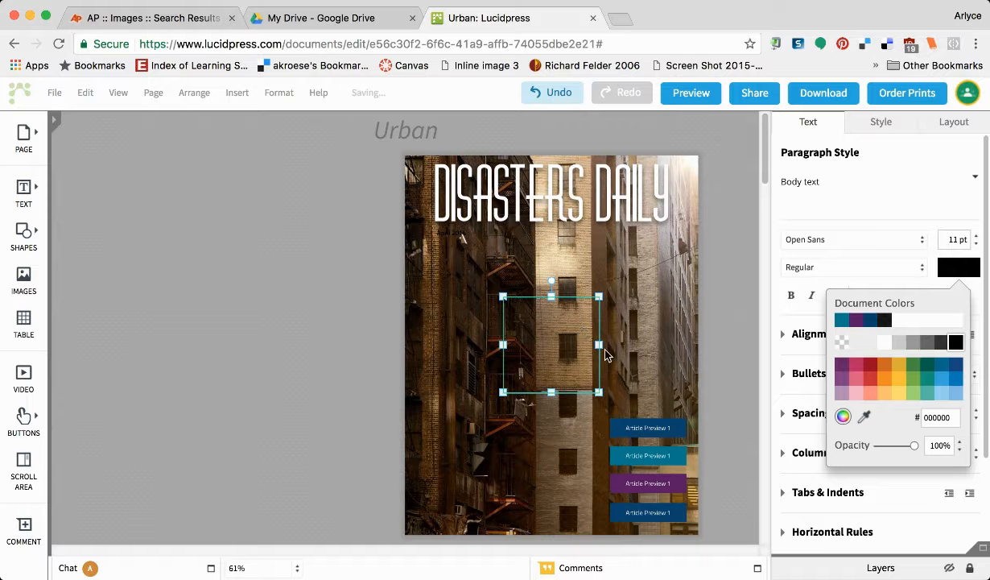
pyautogui.click(584, 312)
# Make the March 1911 date text white and enlarge its font size step by step.
pyautogui.moveTo(529, 303); pyautogui.dragTo(496, 315)
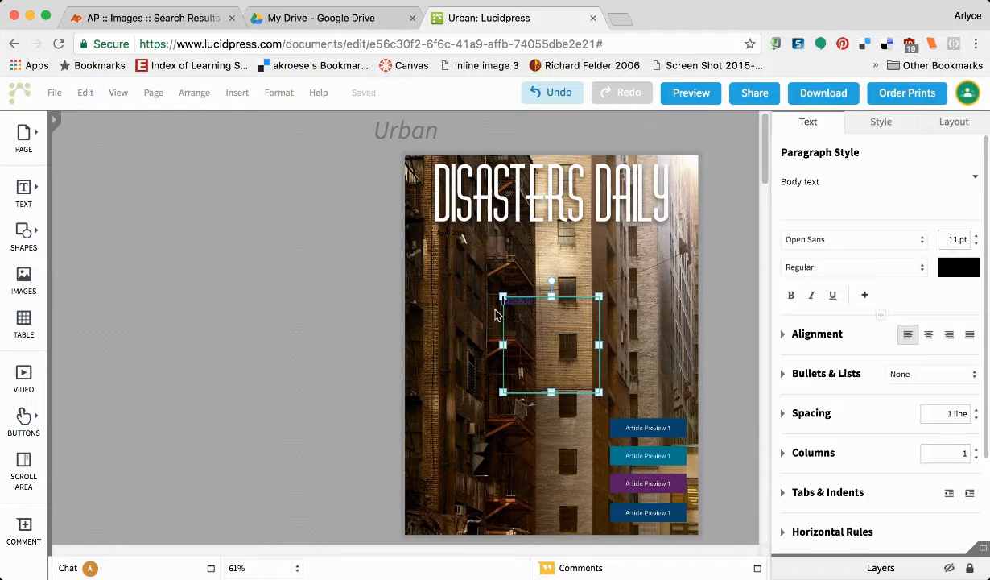
pyautogui.click(962, 270)
pyautogui.click(878, 343)
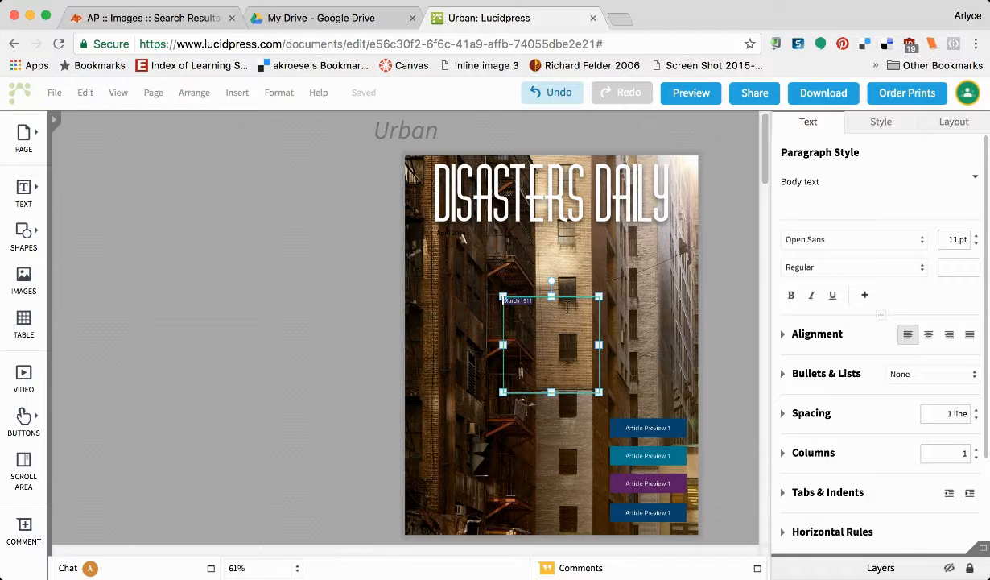
pyautogui.click(977, 236)
pyautogui.click(977, 236)
pyautogui.click(976, 236)
pyautogui.click(977, 236)
pyautogui.click(977, 236)
pyautogui.click(977, 236)
pyautogui.click(976, 236)
pyautogui.click(977, 236)
pyautogui.click(976, 236)
pyautogui.click(977, 236)
pyautogui.click(976, 236)
pyautogui.click(977, 236)
pyautogui.click(977, 236)
pyautogui.click(977, 235)
pyautogui.click(977, 236)
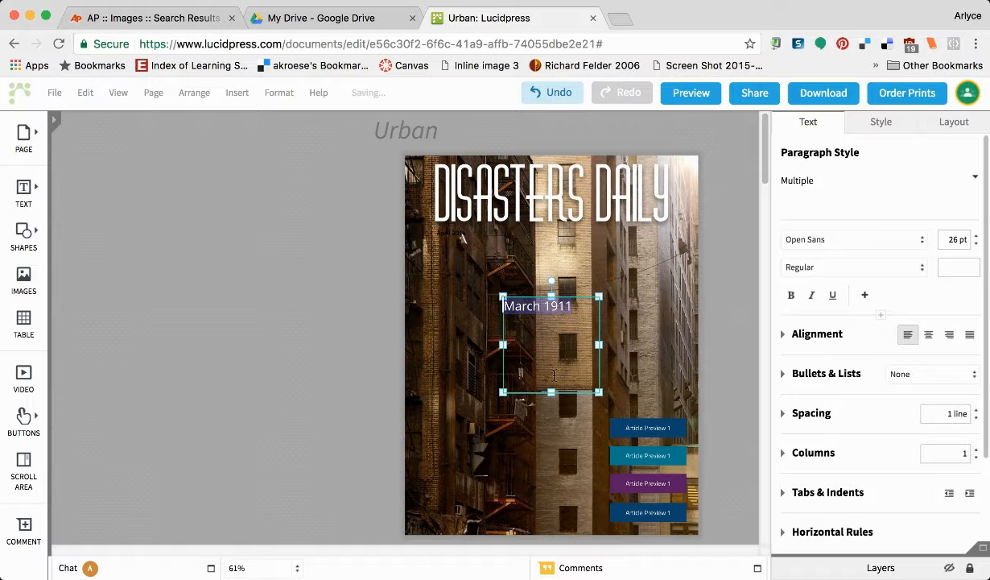
# Shorten the date text box and move it right-aligned beneath the DISASTERS DAILY title.
pyautogui.moveTo(551, 394); pyautogui.dragTo(554, 318)
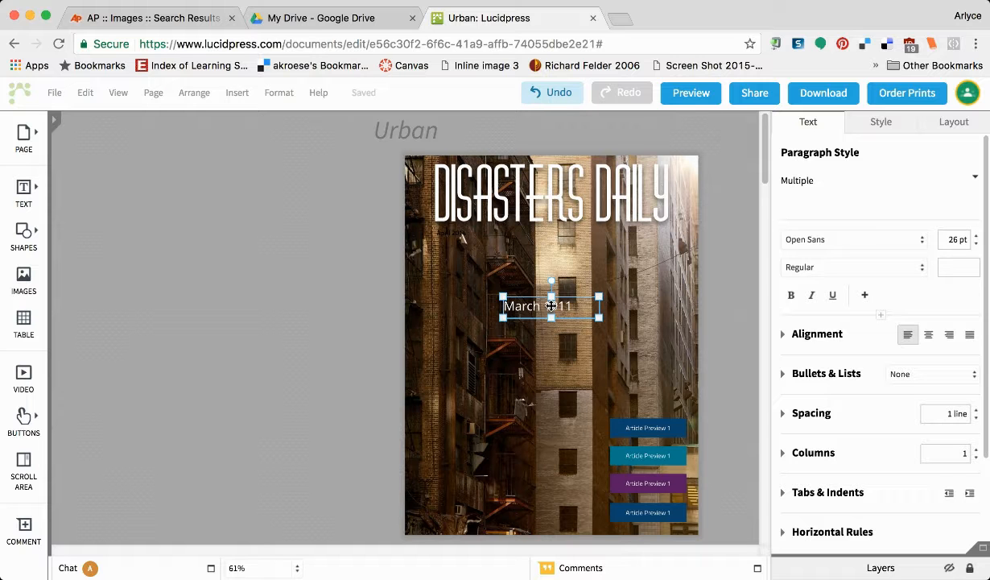
pyautogui.moveTo(551, 306); pyautogui.dragTo(651, 243)
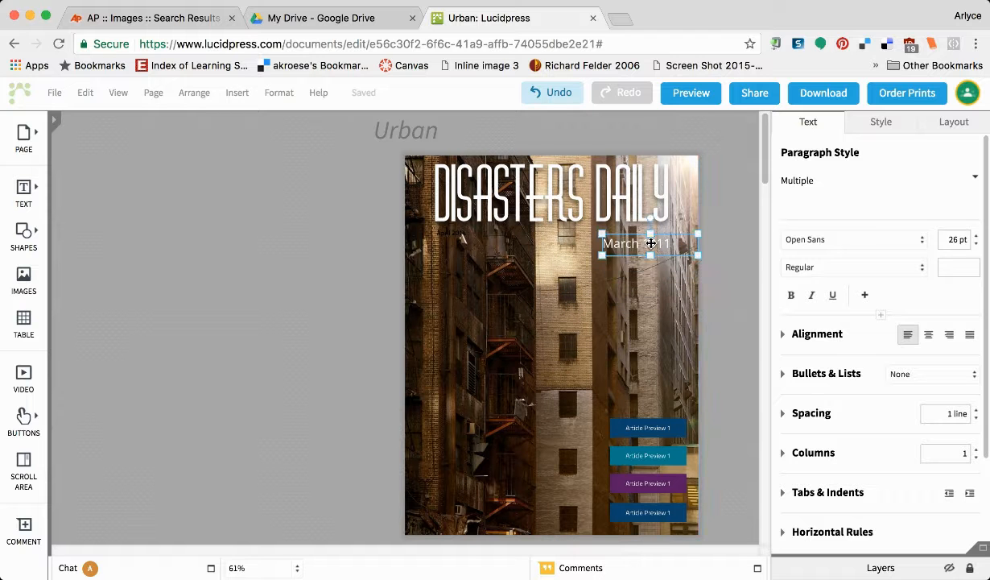
pyautogui.click(545, 415)
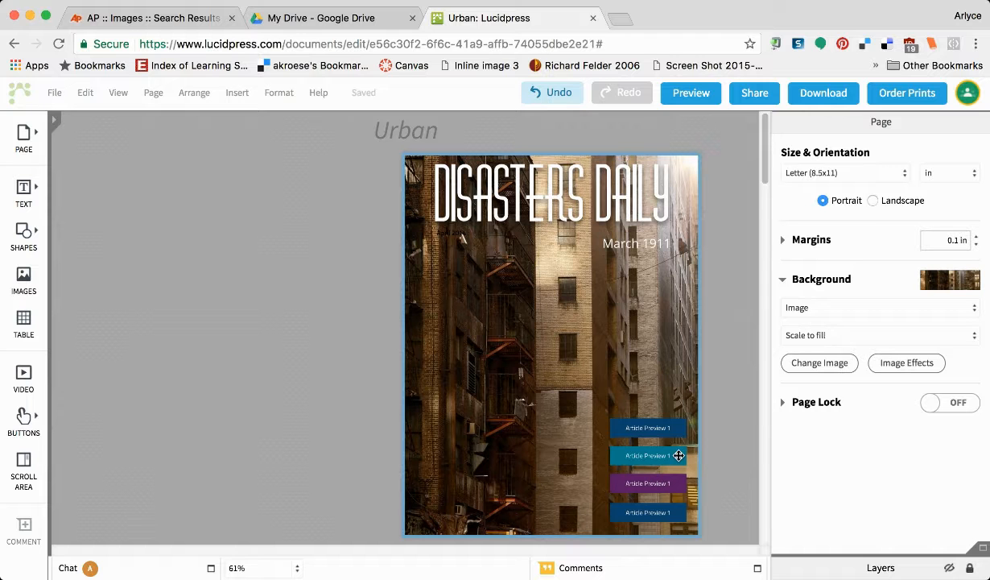
# Scroll down from the cover's Article Preview labels to the Table of Contents spread.
pyautogui.doubleClick(673, 427)
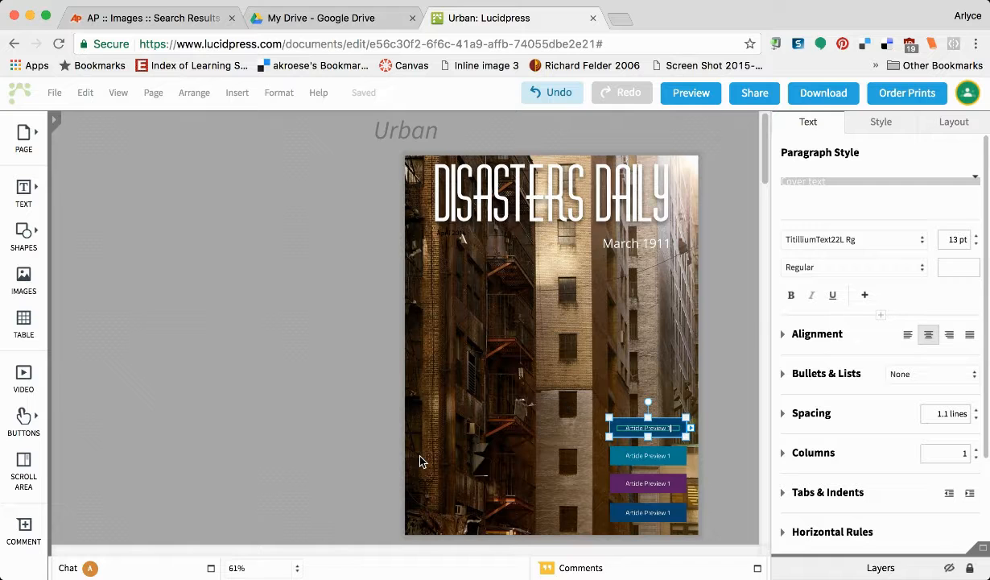
pyautogui.scroll(-5, 420, 461)
pyautogui.scroll(-6, 419, 460)
pyautogui.scroll(-1, 419, 461)
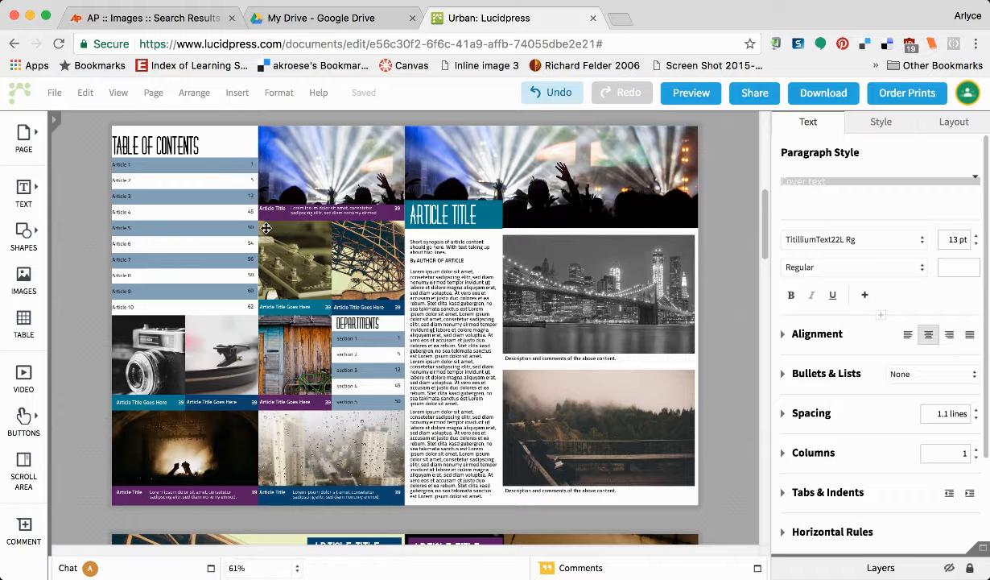
# Change the first contents entry from 'Article 1' to 'Letter From the Editor'.
pyautogui.doubleClick(141, 164)
pyautogui.scroll(1, 113, 165)
pyautogui.scroll(1, 113, 166)
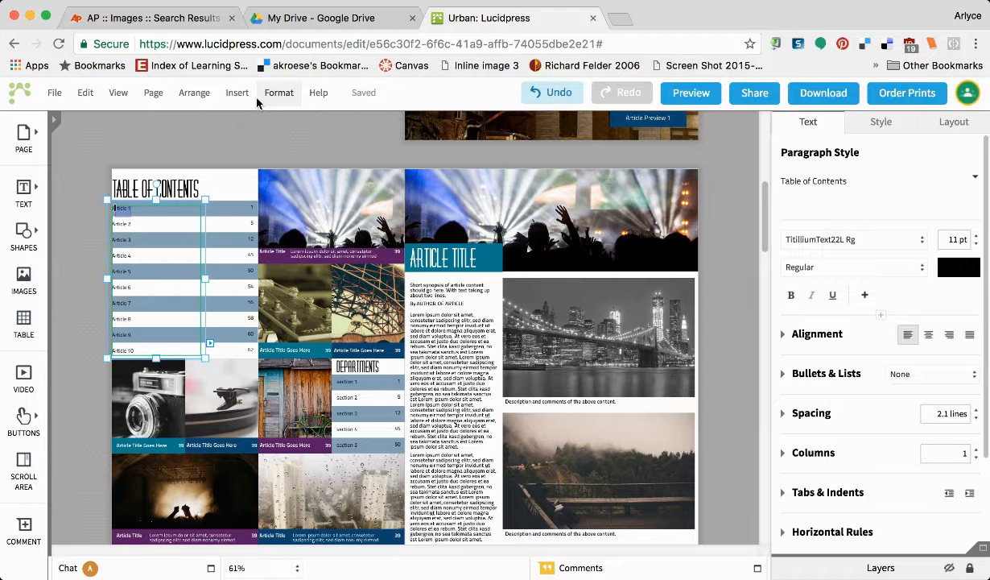
pyautogui.write('ucti')
pyautogui.write(' From the E')
pyautogui.write('ditor')
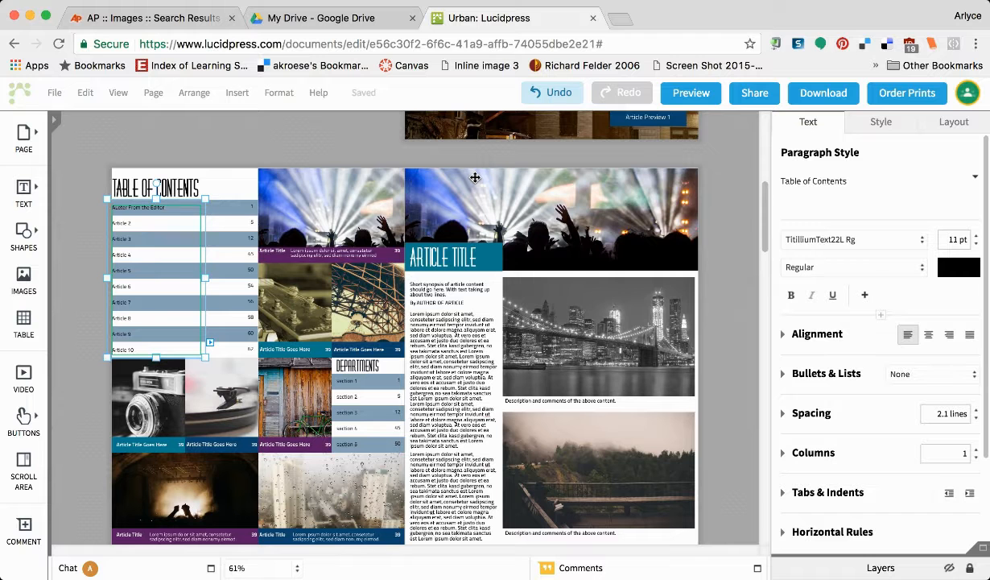
pyautogui.scroll(2, 475, 177)
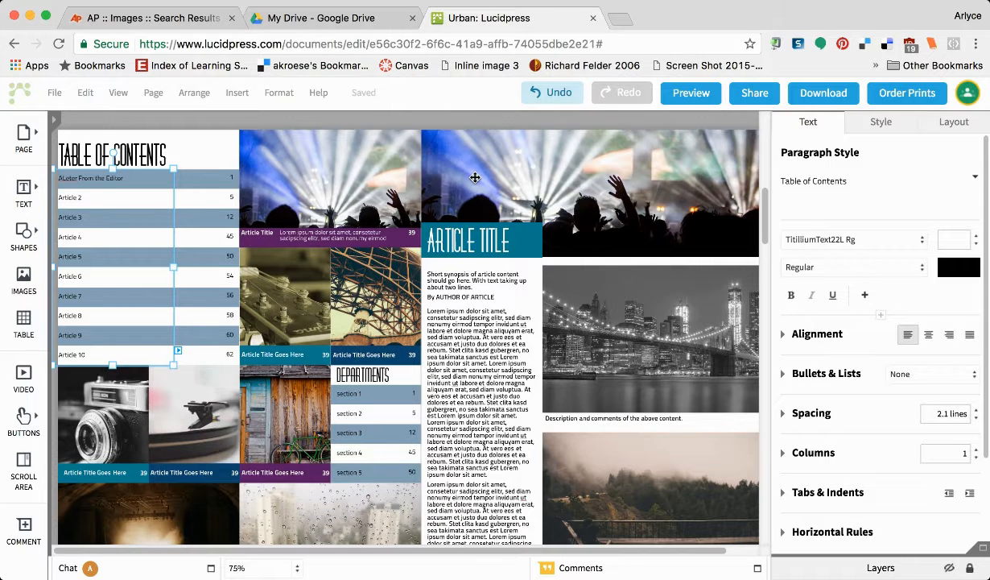
pyautogui.scroll(2, 475, 177)
pyautogui.hscroll(-3, 475, 178)
pyautogui.scroll(2, 475, 177)
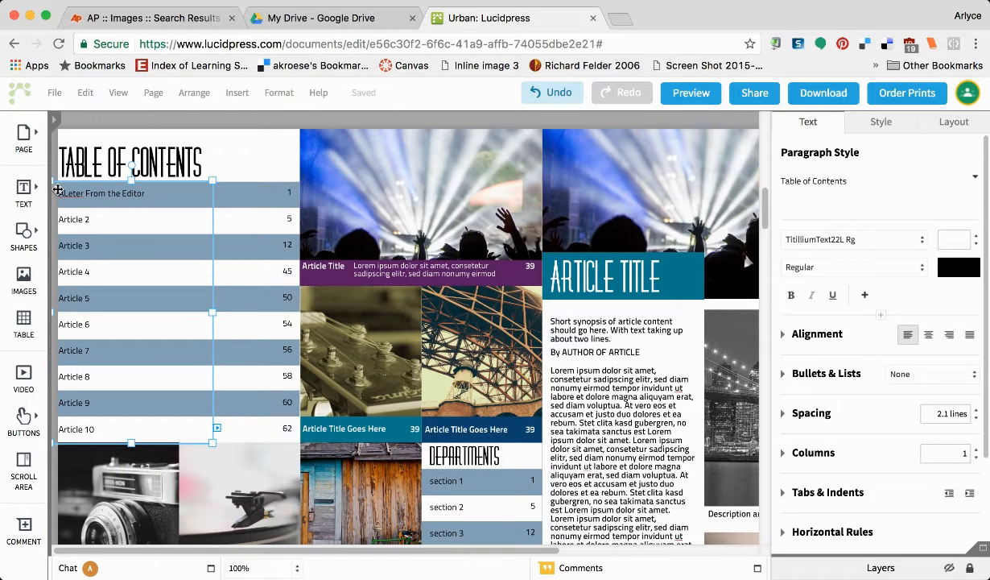
pyautogui.click(64, 195)
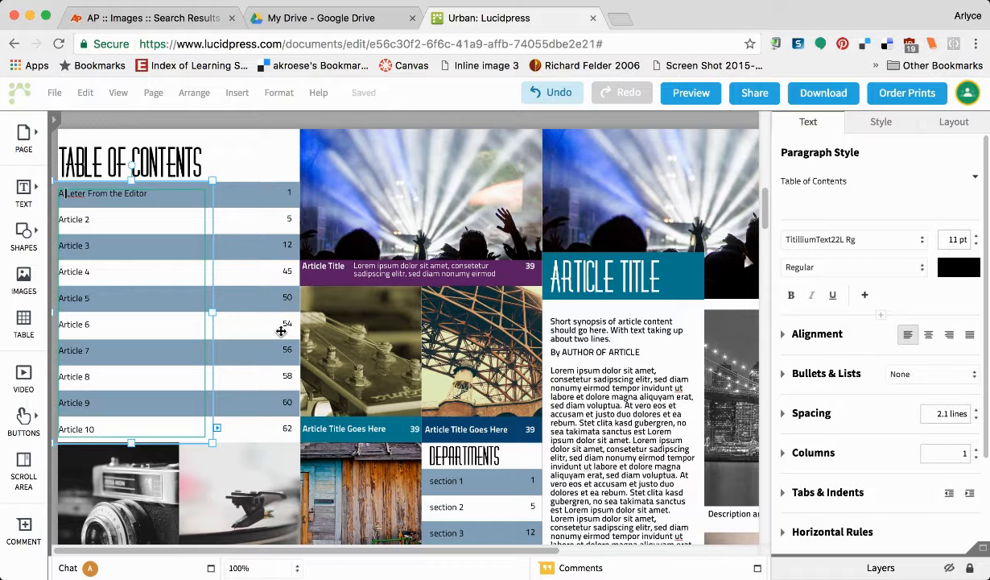
pyautogui.scroll(-4, 488, 380)
pyautogui.hscroll(2, 488, 380)
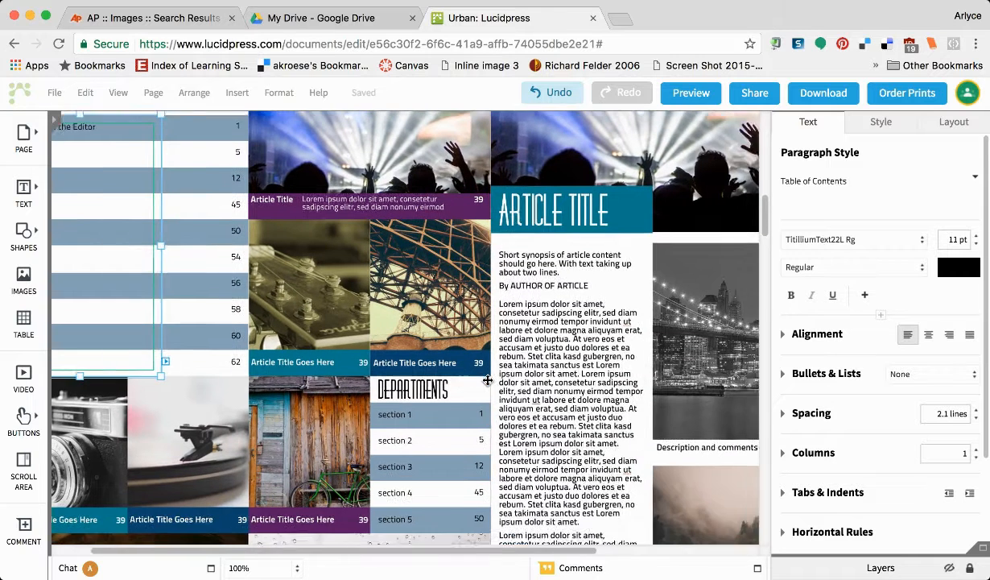
pyautogui.hscroll(-2, 524, 272)
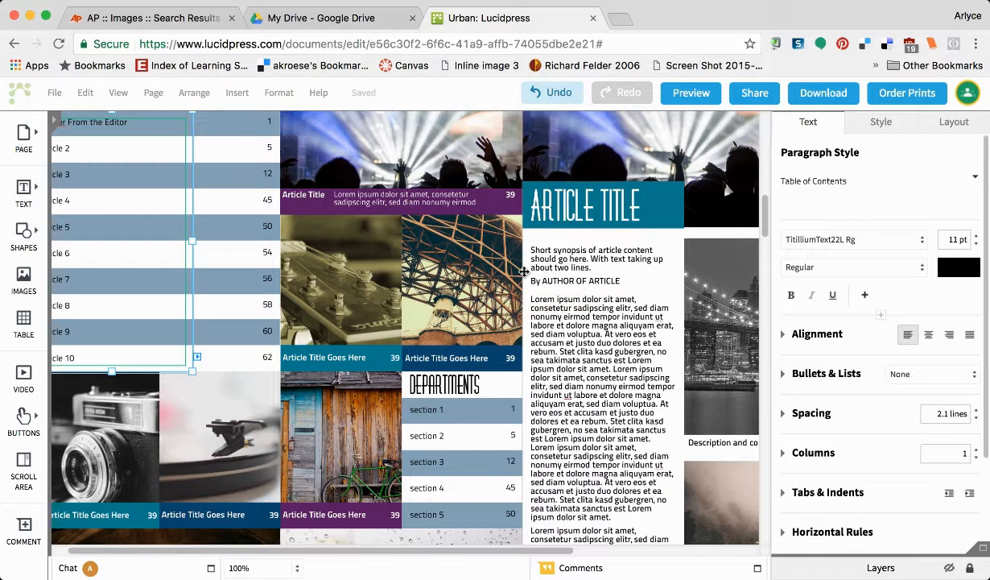
# Retitle the ARTICLE TITLE banner 'LETTER FROM EDITOR' and reduce its font to 39 pt.
pyautogui.click(641, 208)
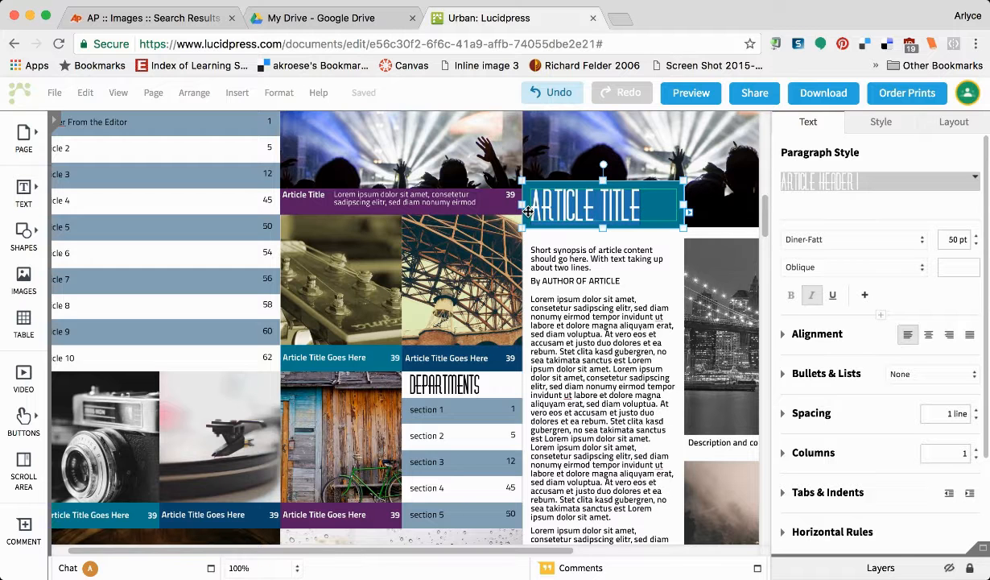
pyautogui.write('LETTER FROM THE')
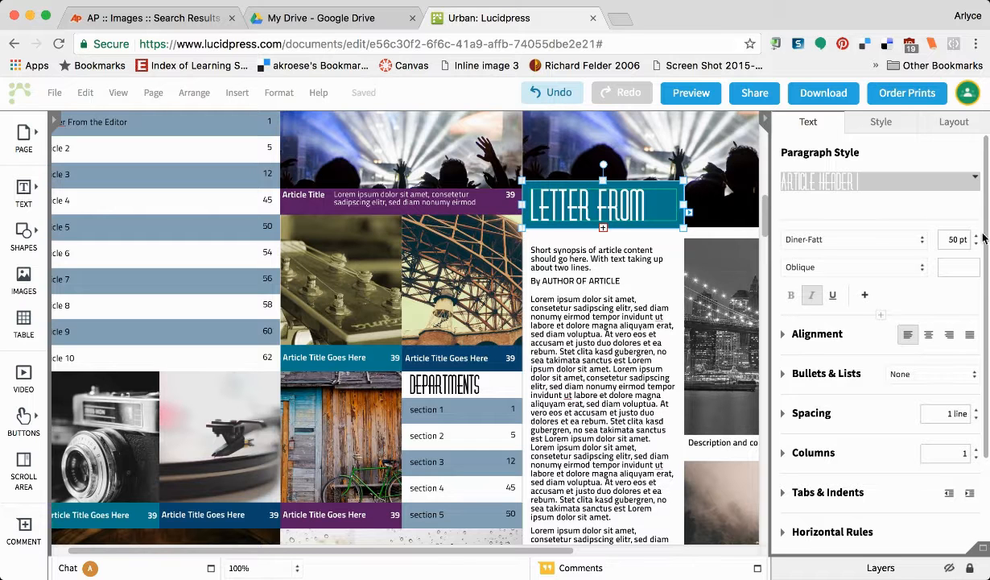
pyautogui.click(976, 243)
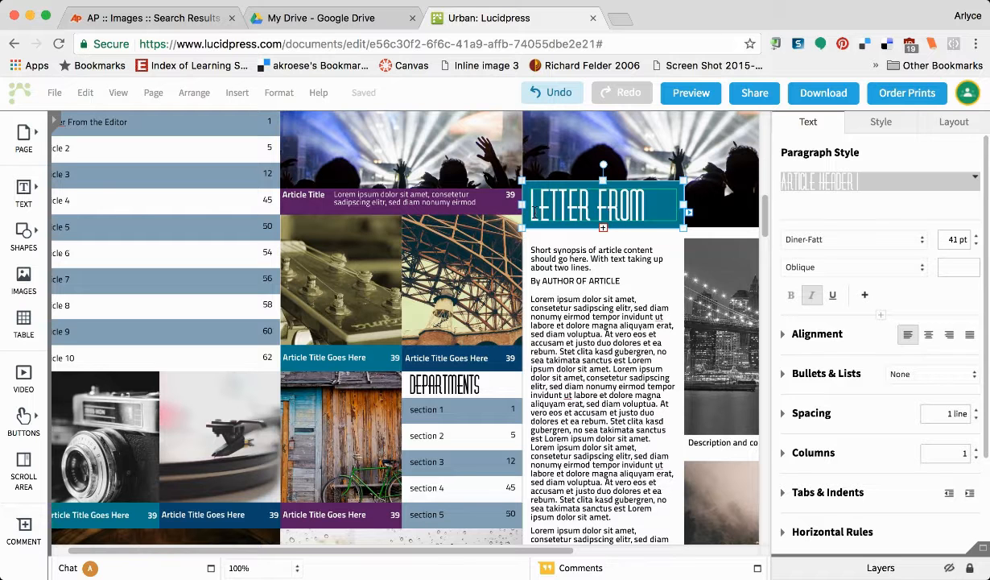
pyautogui.click(531, 207)
pyautogui.hotkey('alt', 'Right')
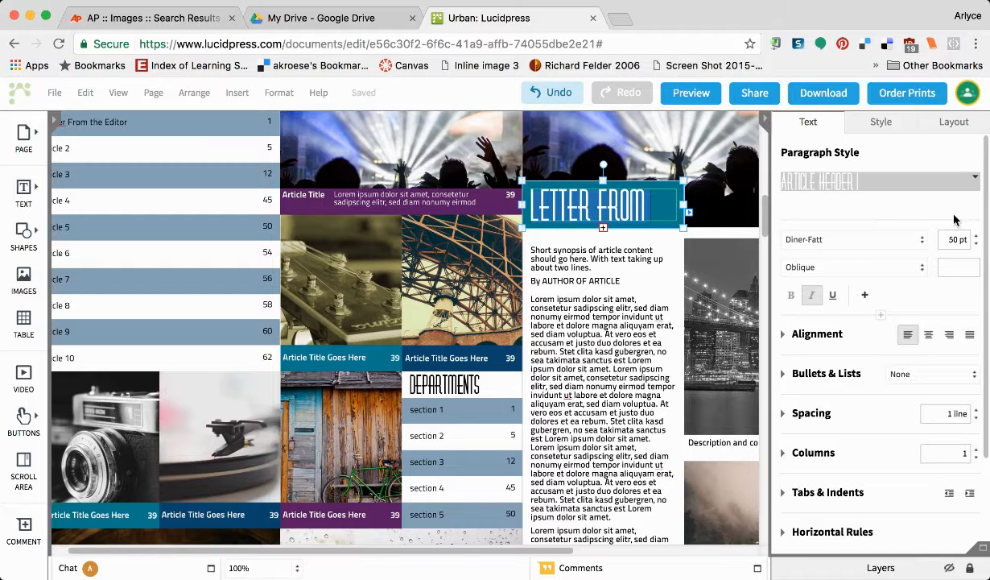
pyautogui.click(977, 245)
pyautogui.click(976, 245)
pyautogui.click(977, 245)
pyautogui.click(976, 244)
pyautogui.click(977, 245)
pyautogui.click(977, 245)
pyautogui.click(976, 245)
pyautogui.click(977, 245)
pyautogui.click(977, 245)
pyautogui.click(977, 244)
pyautogui.click(977, 245)
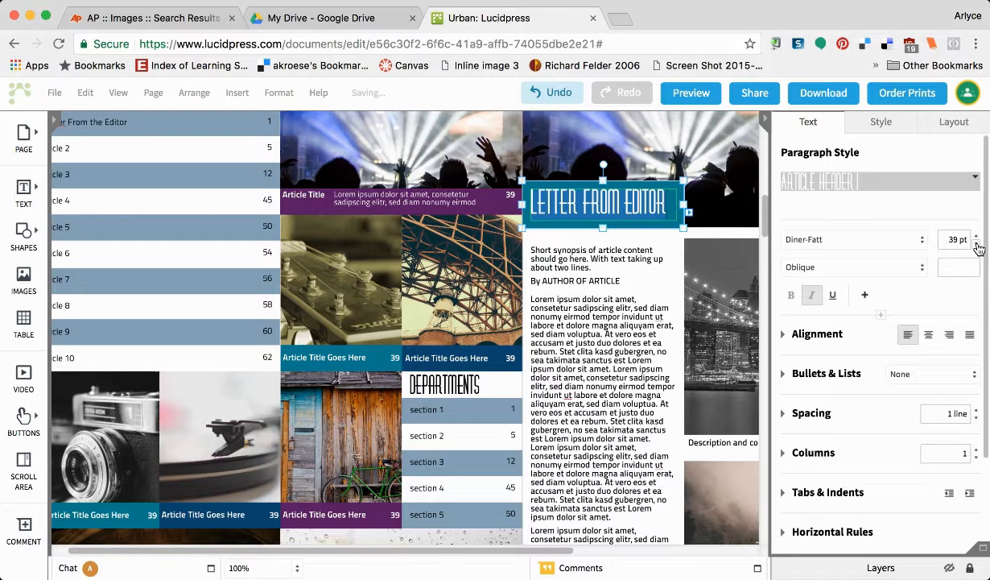
pyautogui.click(665, 269)
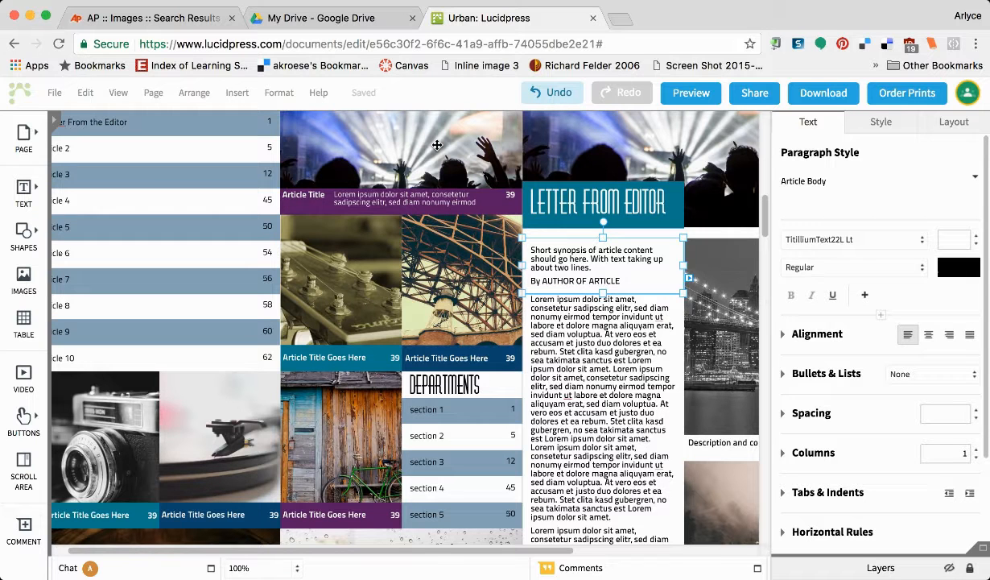
pyautogui.click(431, 158)
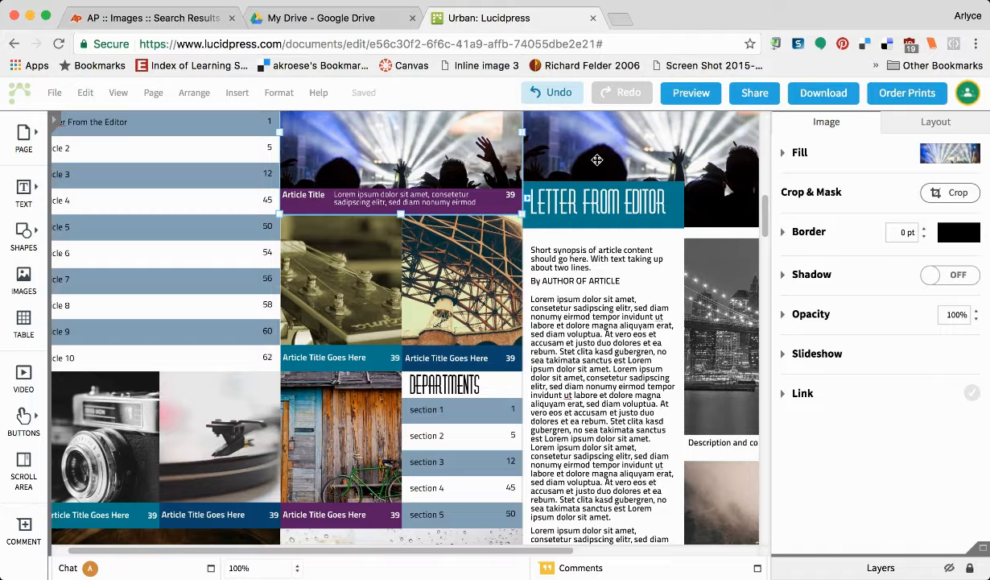
pyautogui.click(663, 153)
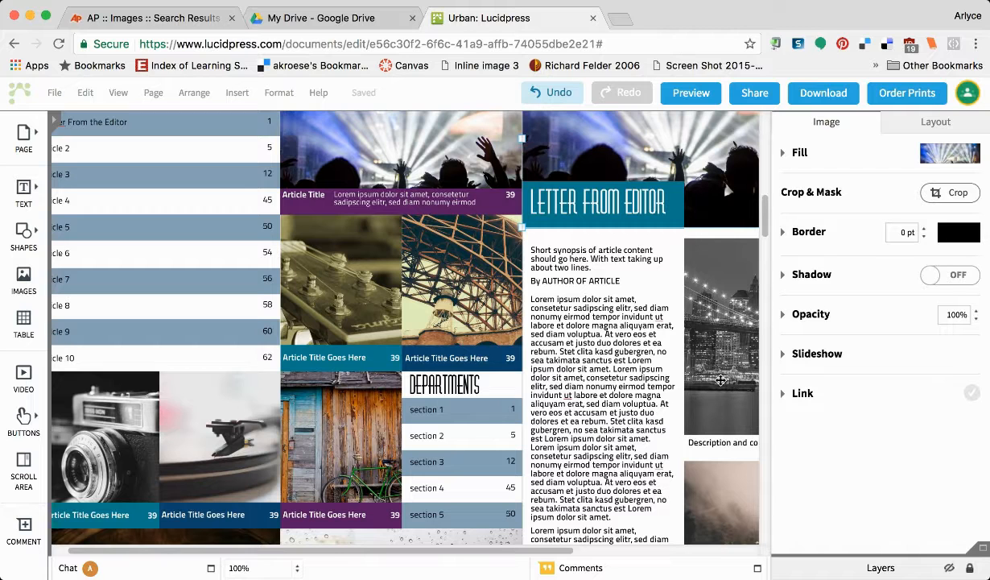
pyautogui.scroll(-3, 724, 481)
pyautogui.hscroll(2, 724, 481)
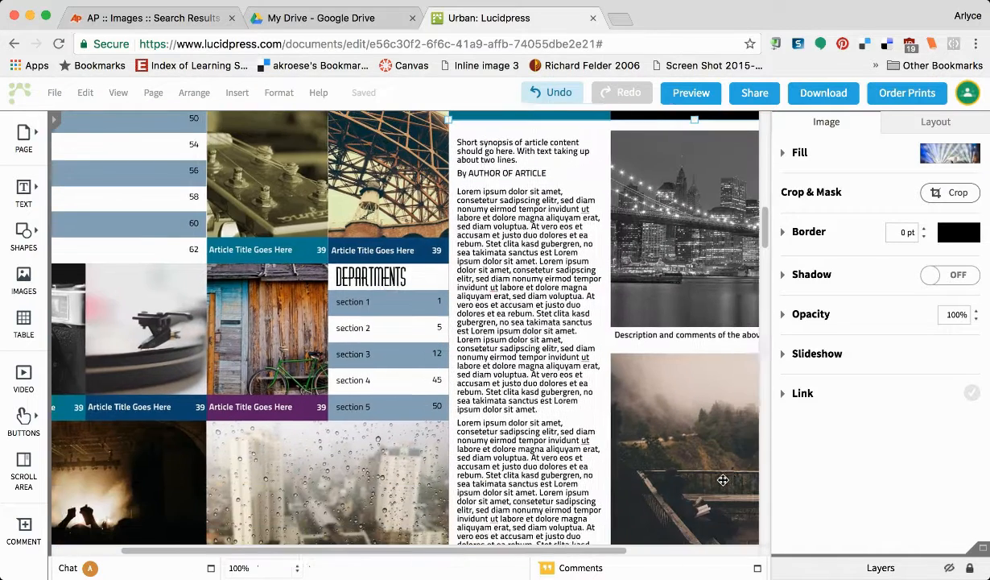
pyautogui.hscroll(3, 723, 480)
pyautogui.scroll(3, 723, 480)
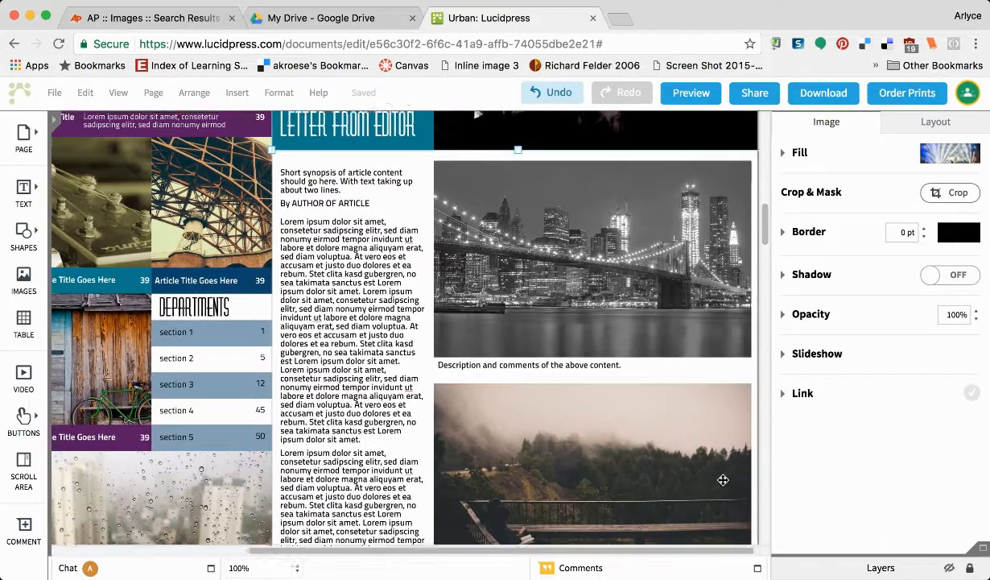
pyautogui.hscroll(-1, 723, 480)
pyautogui.scroll(3, 723, 480)
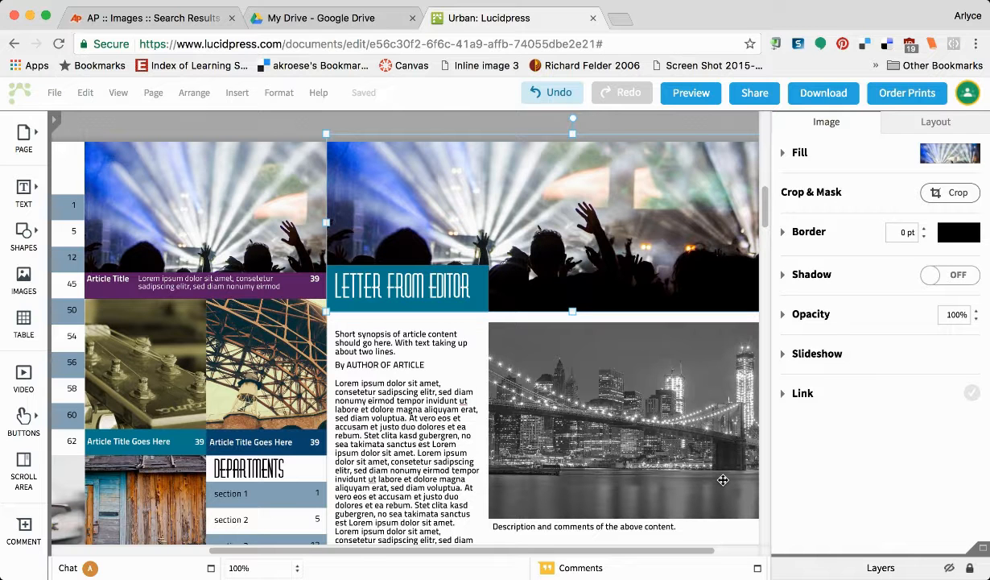
pyautogui.hscroll(1, 723, 480)
pyautogui.scroll(-6, 723, 480)
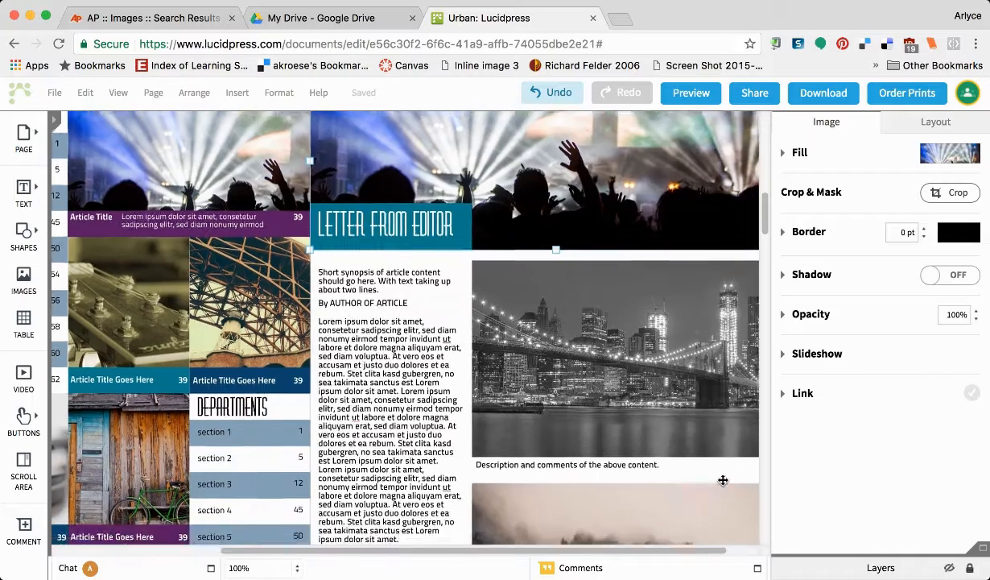
pyautogui.hscroll(1, 723, 480)
pyautogui.scroll(2, 723, 480)
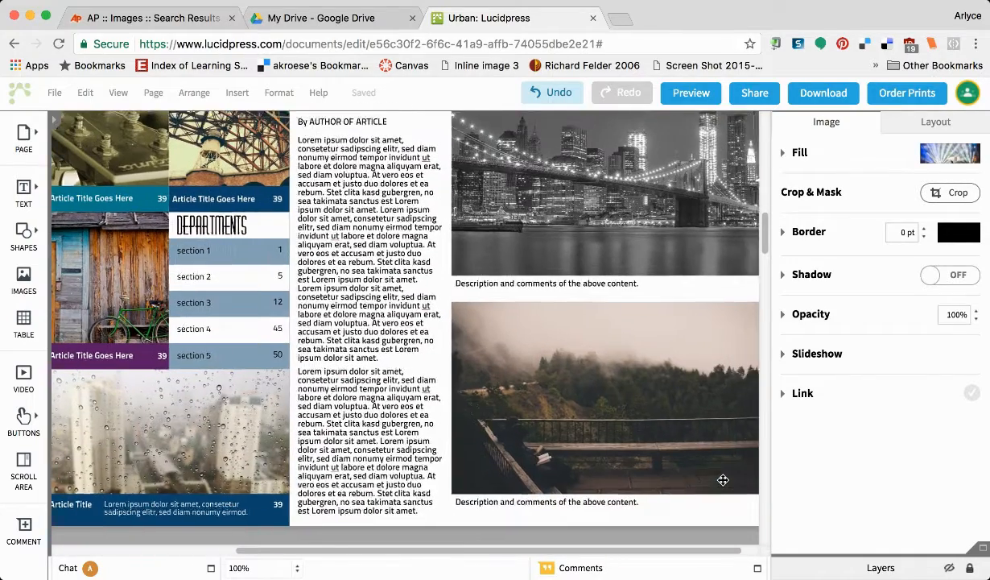
pyautogui.hscroll(-1, 723, 480)
pyautogui.scroll(3, 723, 479)
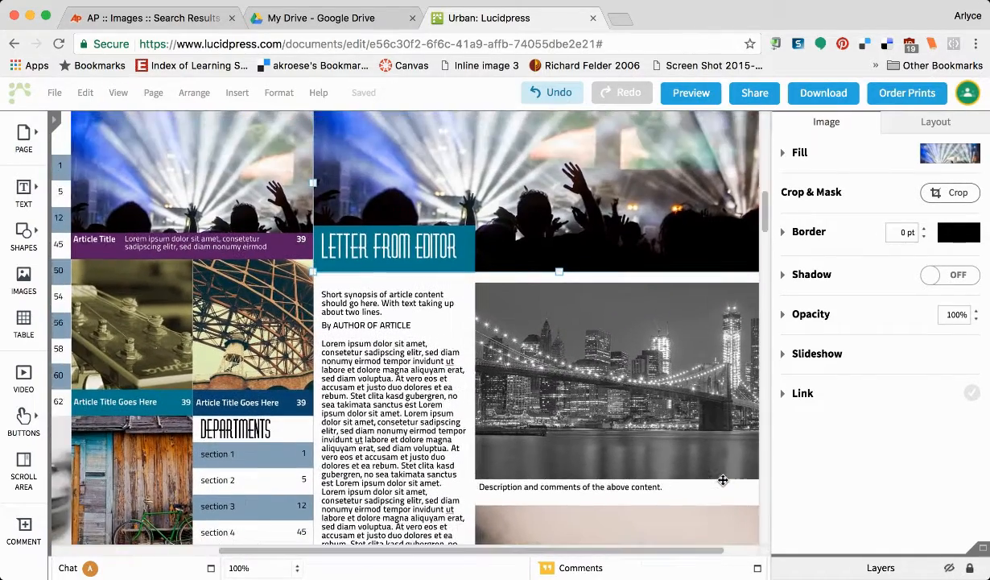
pyautogui.hscroll(1, 723, 480)
pyautogui.scroll(2, 723, 480)
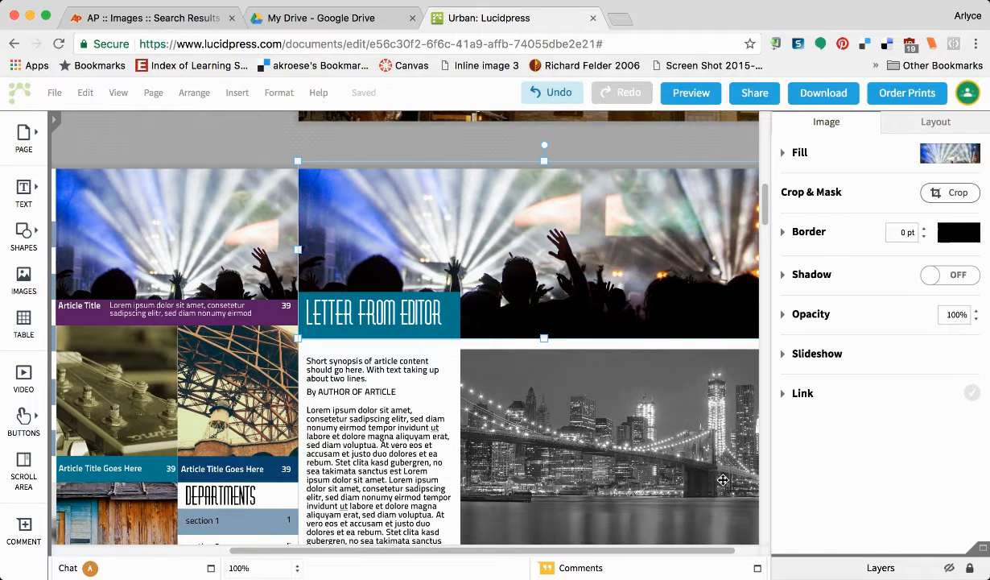
pyautogui.scroll(-2, 723, 480)
pyautogui.hscroll(1, 723, 480)
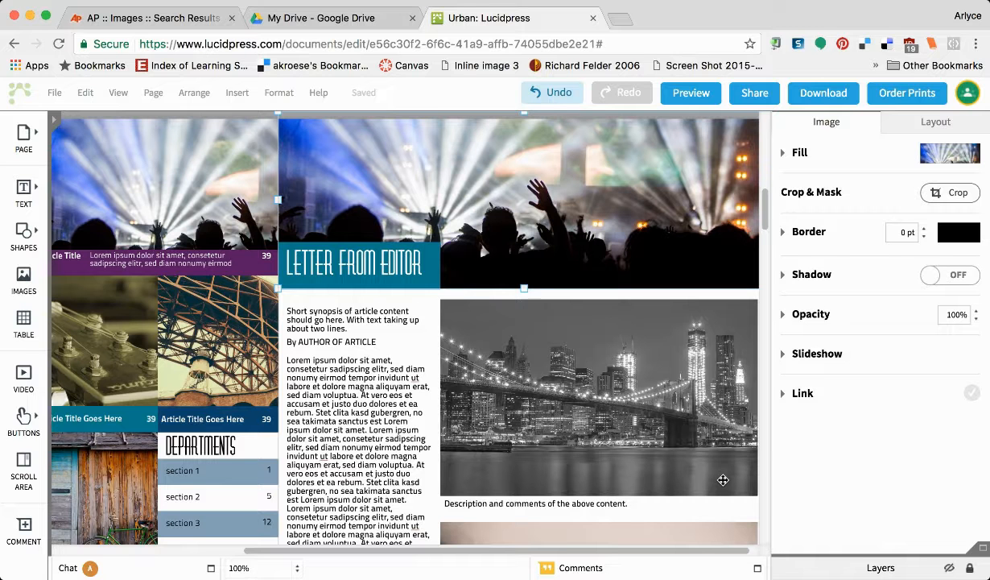
pyautogui.hscroll(-5, 723, 480)
pyautogui.scroll(-2, 723, 480)
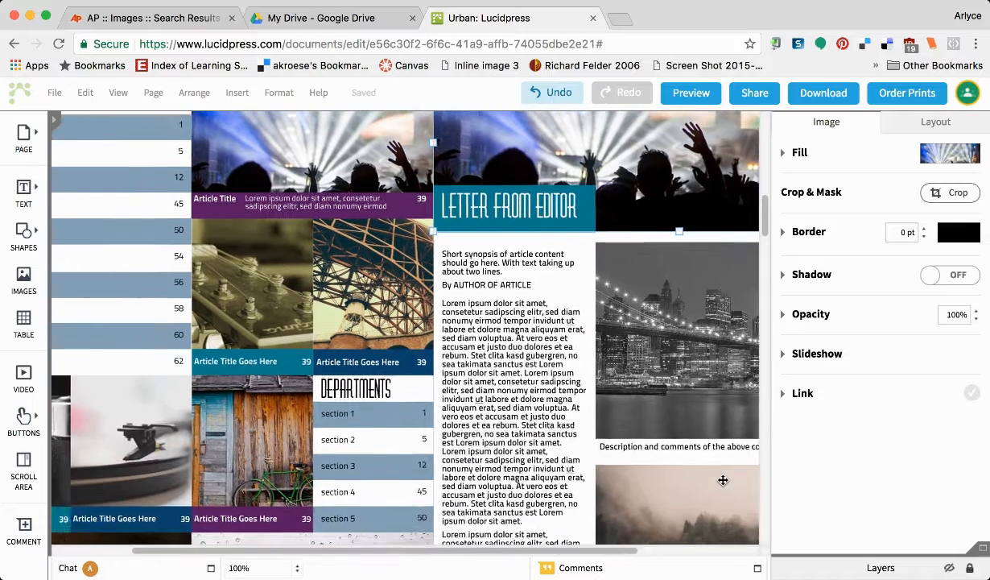
pyautogui.hscroll(-4, 723, 480)
pyautogui.scroll(2, 723, 480)
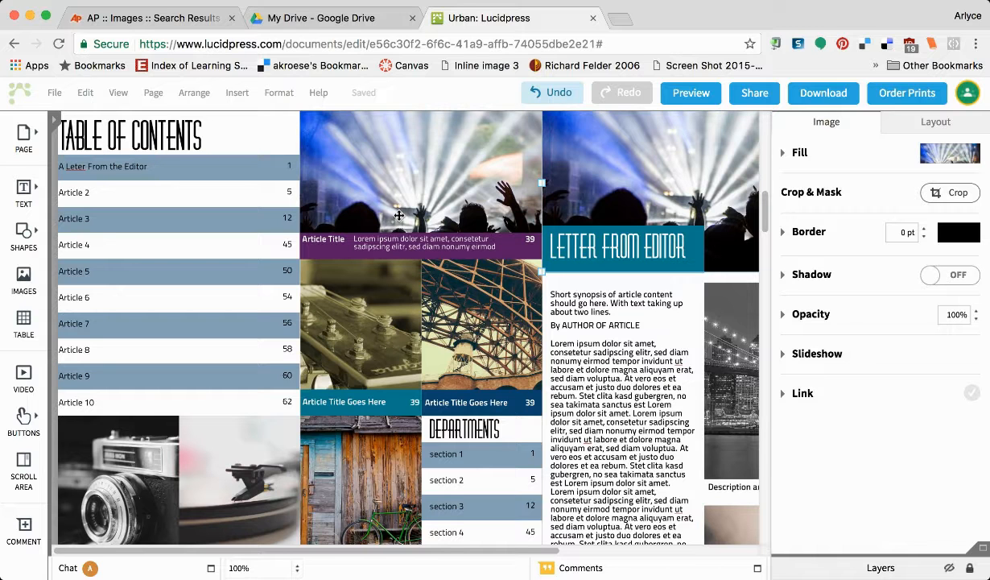
pyautogui.scroll(1, 440, 162)
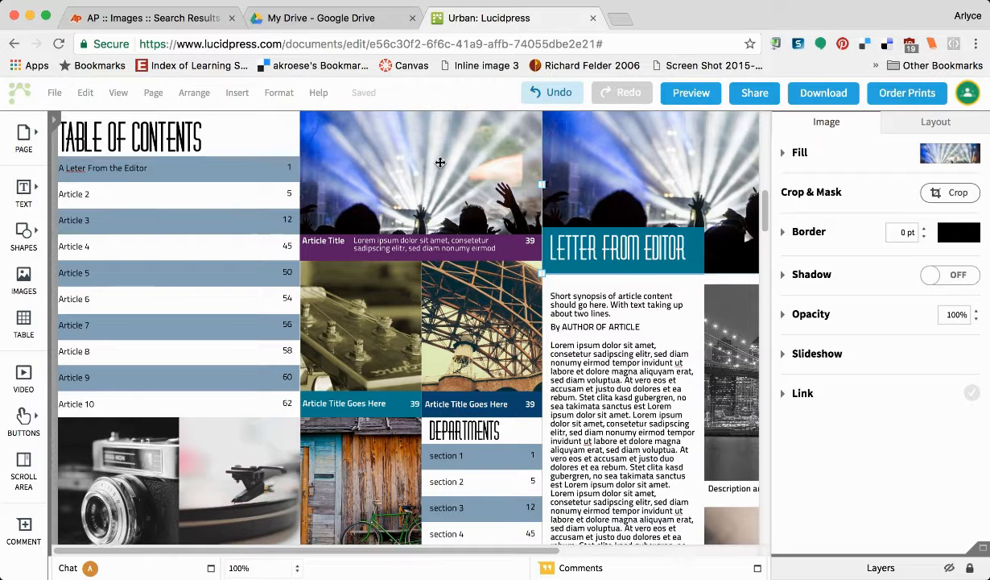
pyautogui.scroll(1, 440, 162)
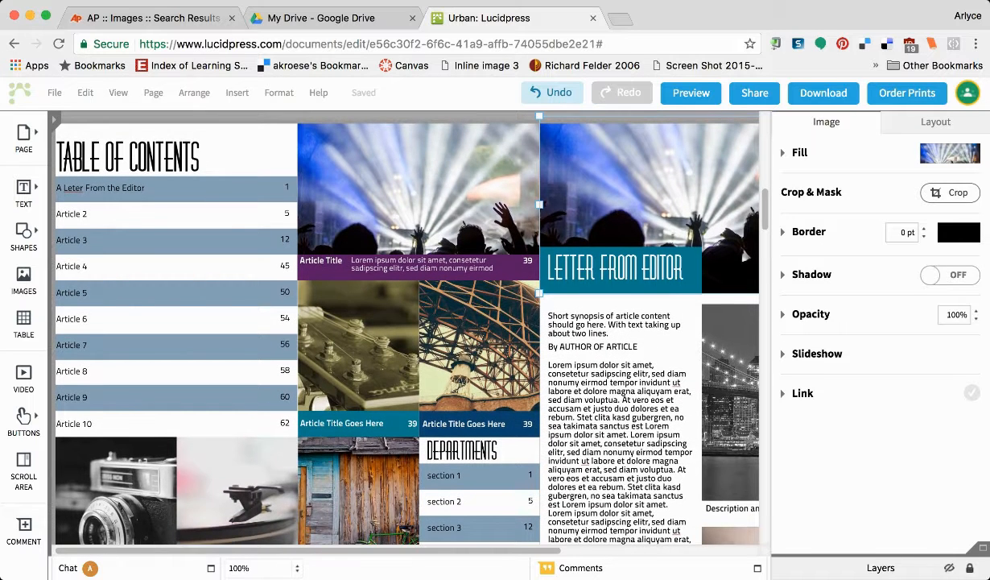
# Search Heartland AEA in a new tab and open AP Images from its 6-8th Grades resources.
pyautogui.click(620, 18)
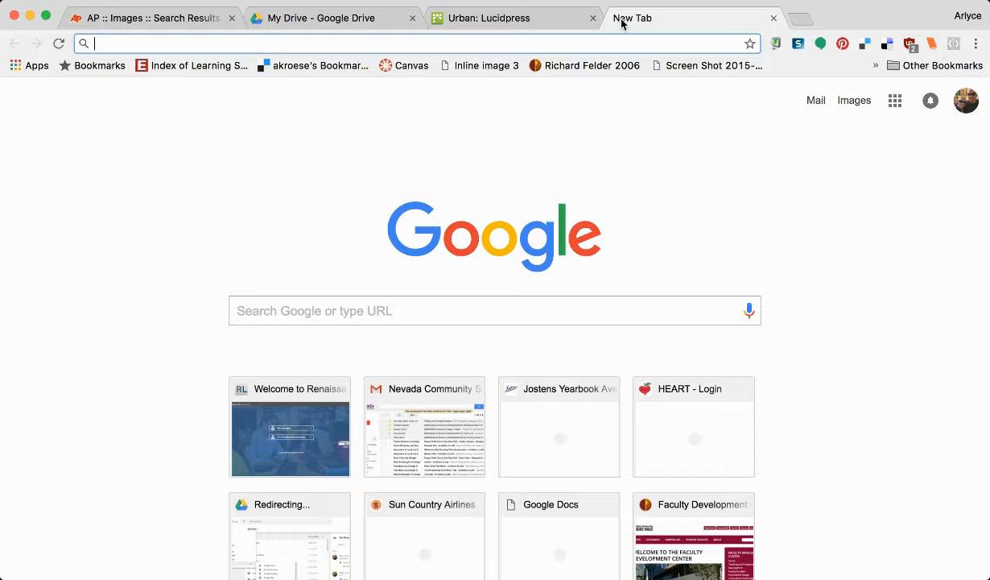
pyautogui.write('hear')
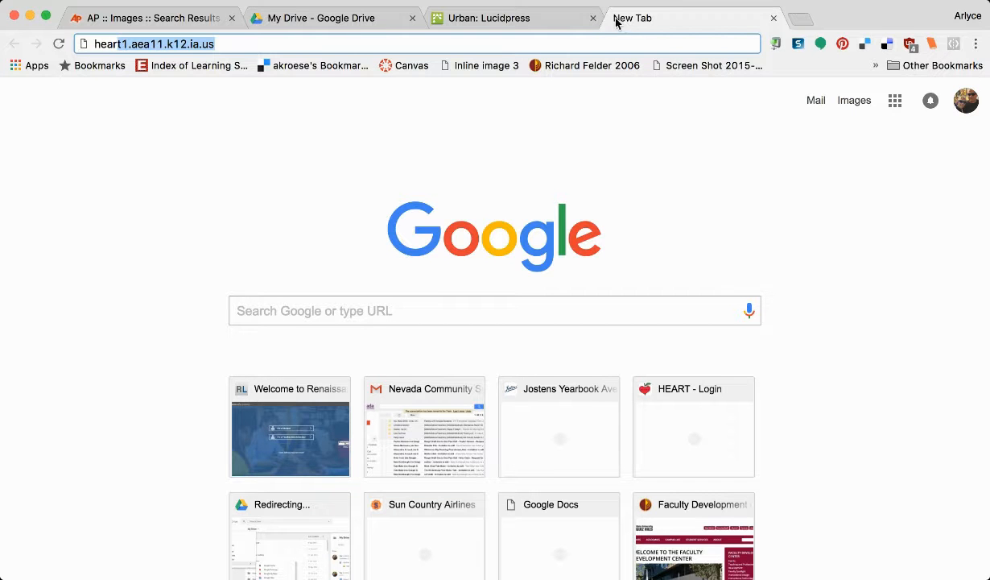
pyautogui.click(300, 90)
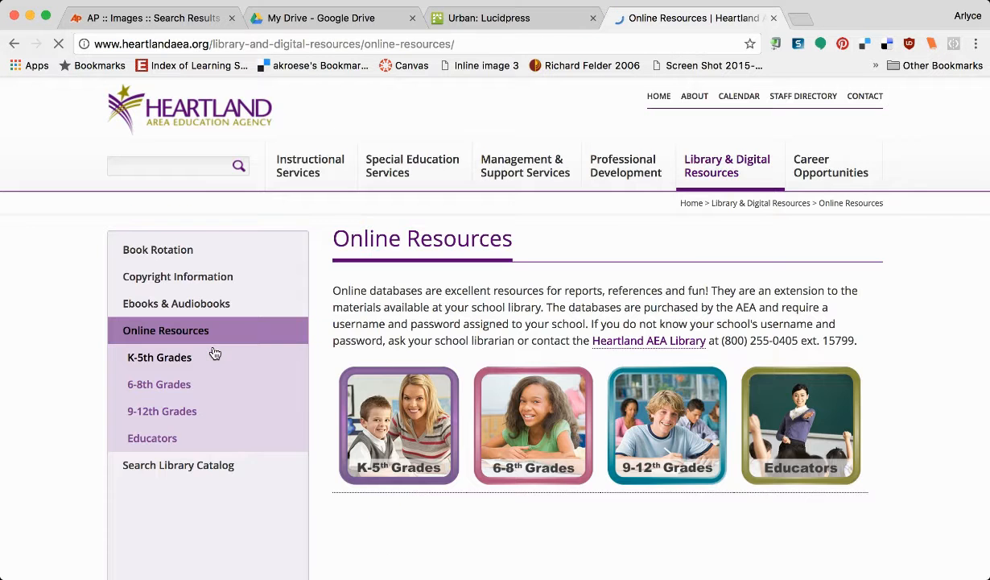
pyautogui.click(509, 402)
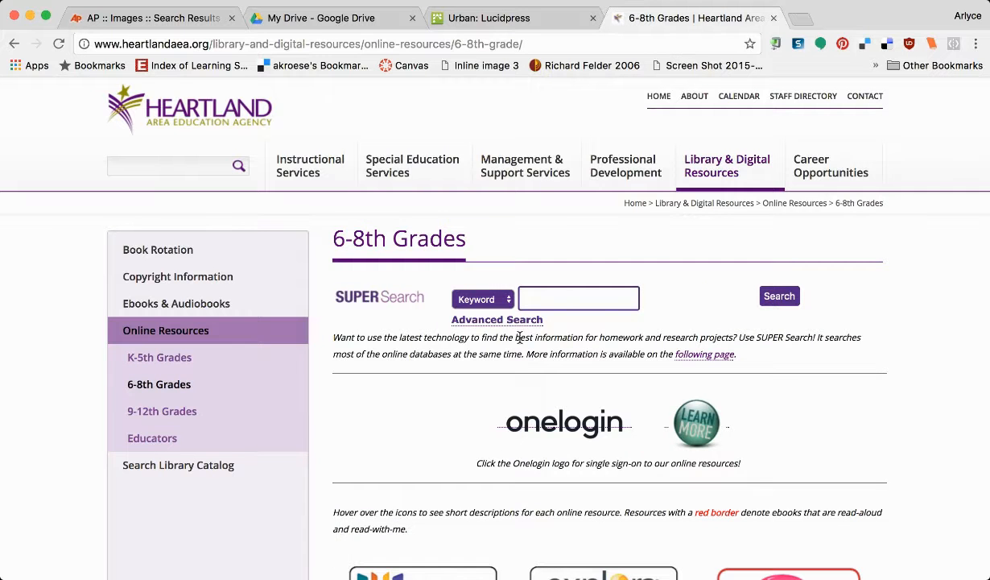
pyautogui.scroll(-5, 483, 459)
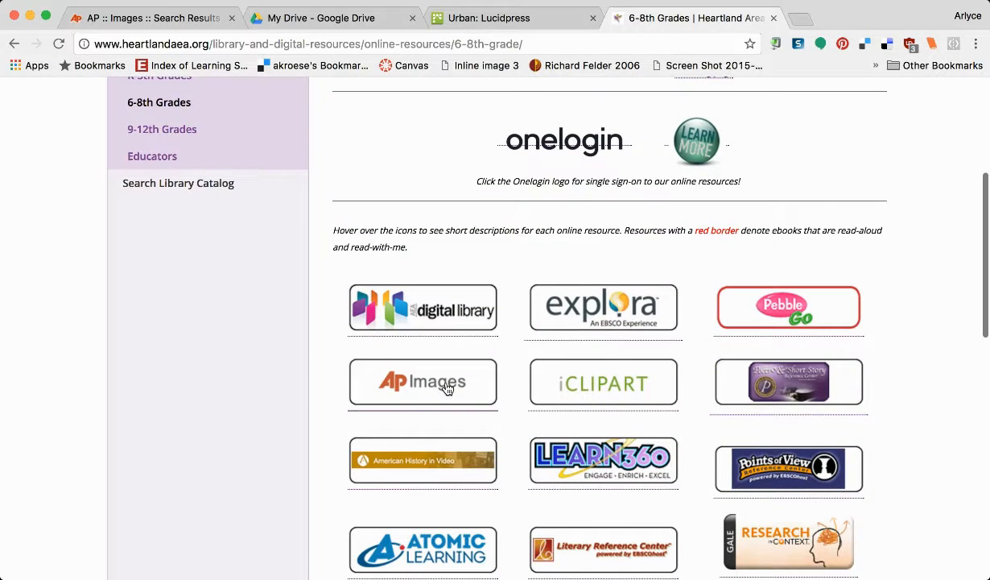
pyautogui.click(448, 386)
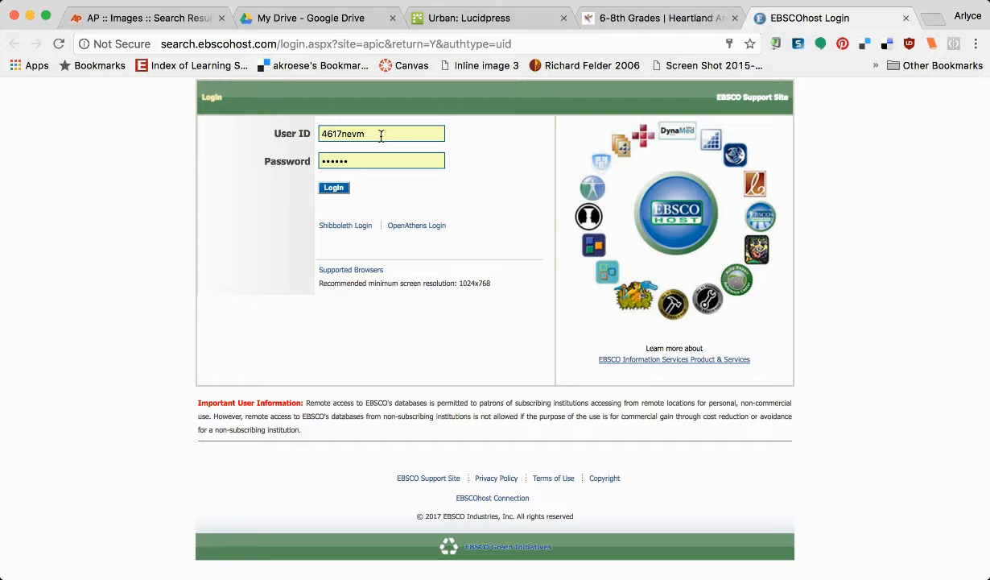
# Log in to AP Images and open the Advanced Search form's section dropdown.
pyautogui.click(330, 187)
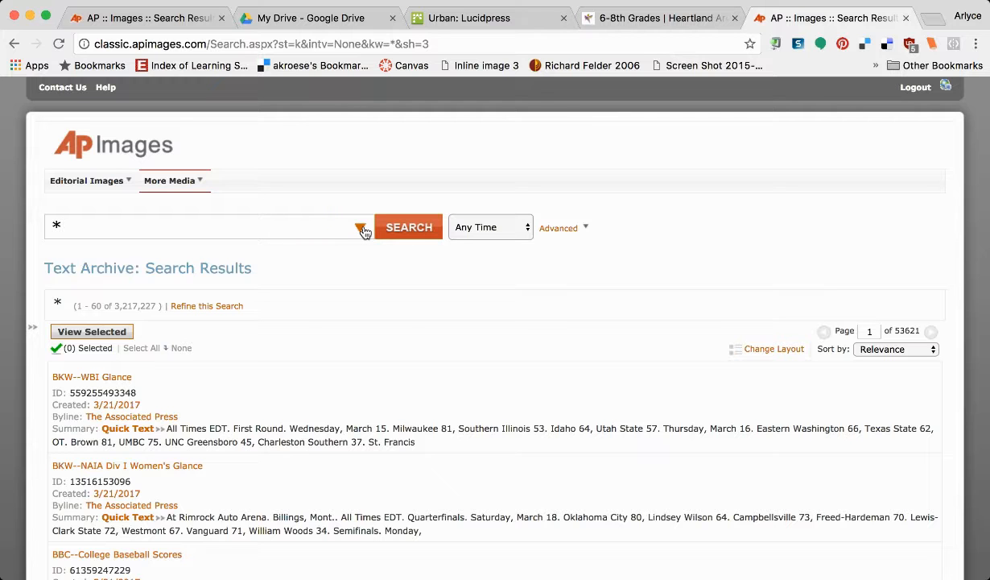
pyautogui.click(361, 229)
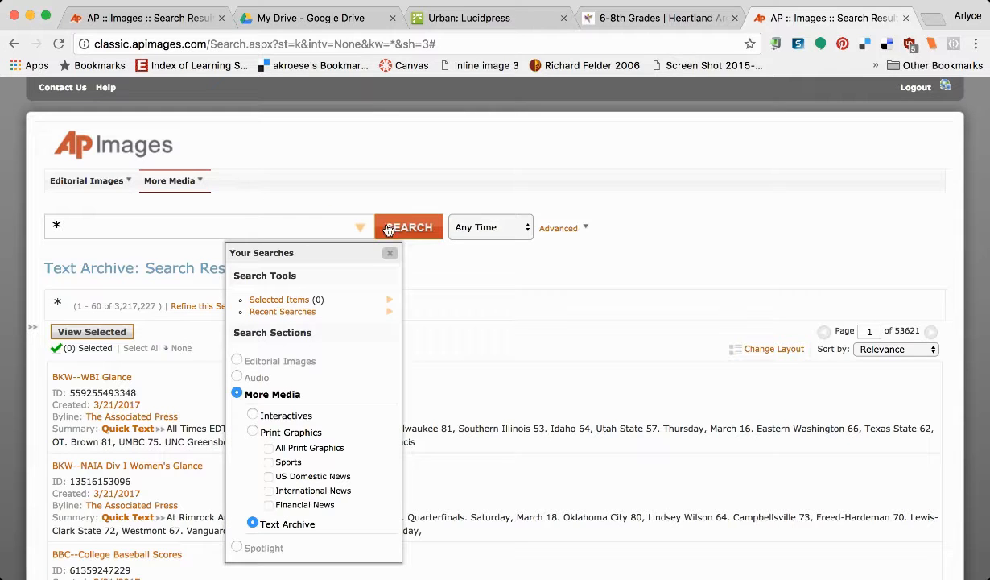
pyautogui.click(557, 228)
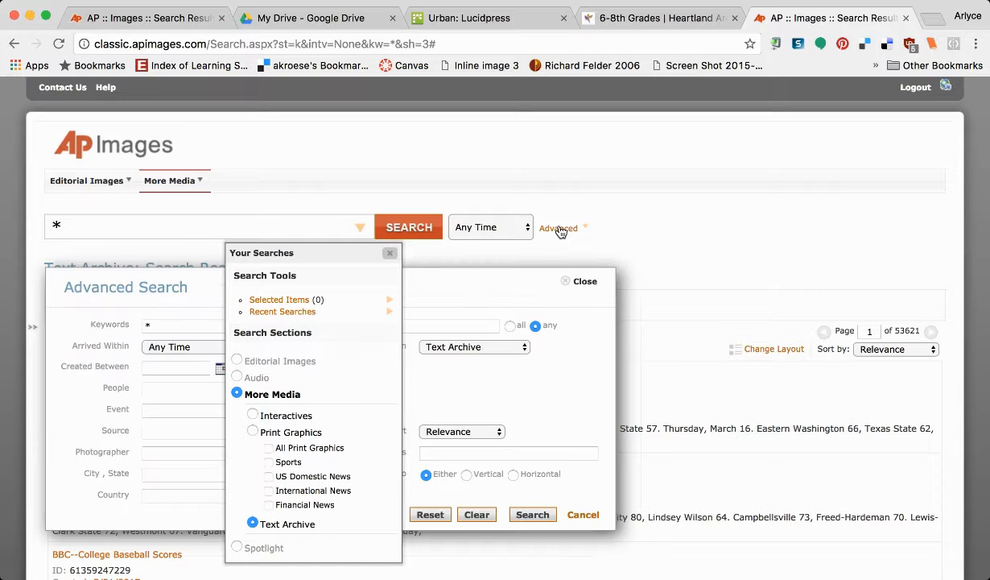
pyautogui.click(390, 253)
pyautogui.click(501, 348)
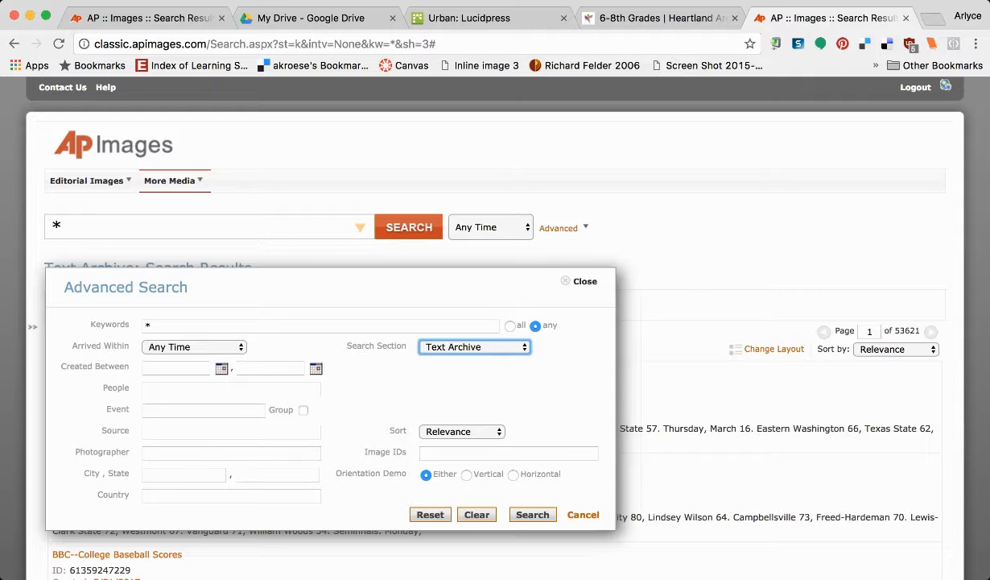
# Run an AP Images advanced search of Photos for 'Triangle Shirtwaist Factory Fire'.
pyautogui.click(475, 263)
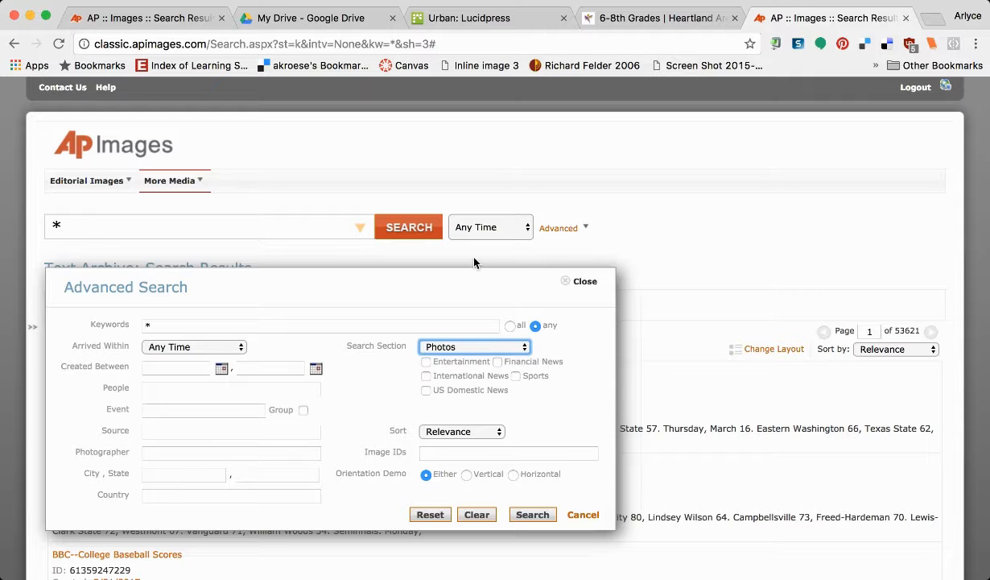
pyautogui.click(269, 325)
pyautogui.write('Triangle')
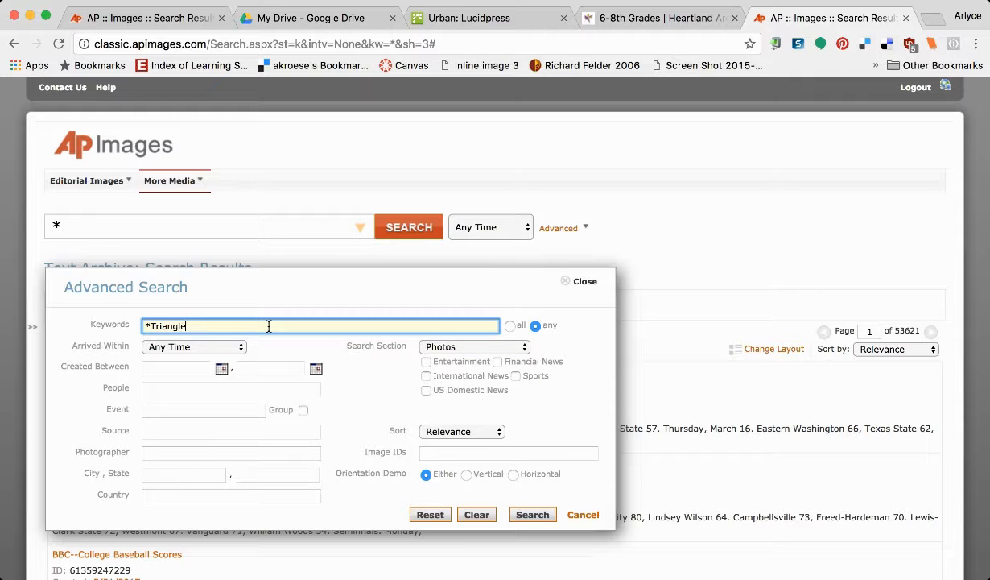
pyautogui.write(' Shir')
pyautogui.write('twaist F')
pyautogui.write('acot')
pyautogui.write('ory Fire')
pyautogui.click(522, 520)
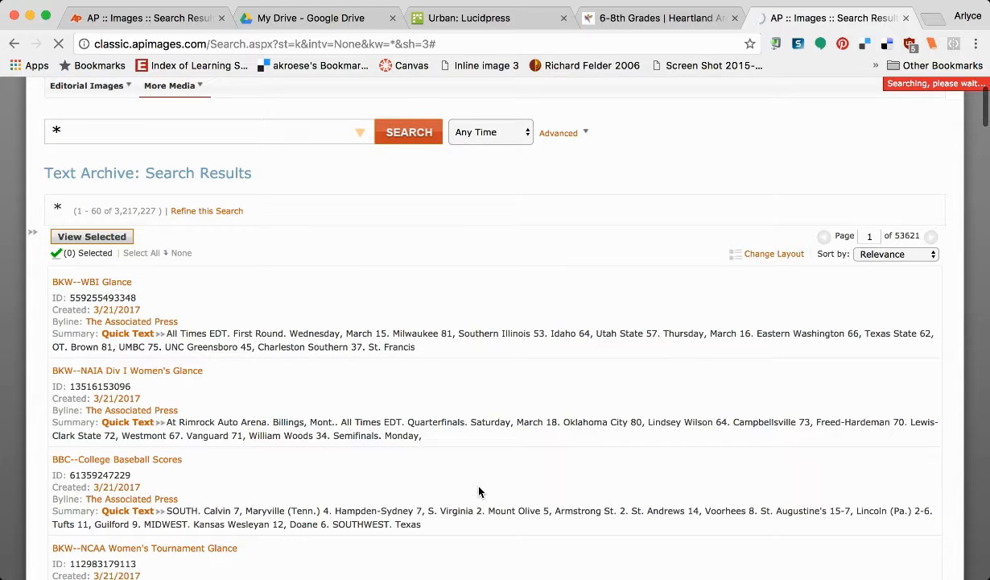
pyautogui.scroll(-5, 479, 492)
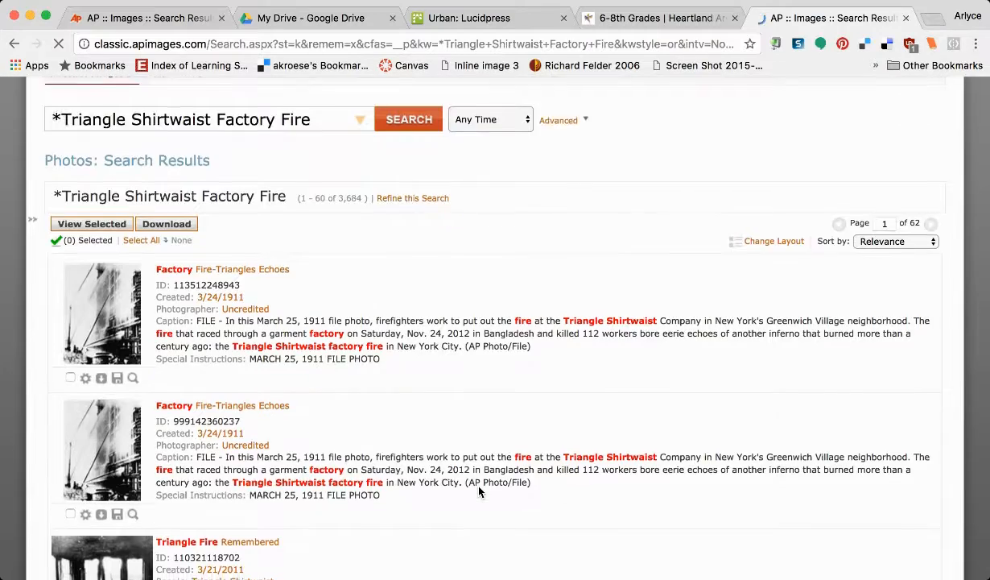
pyautogui.scroll(-3, 480, 492)
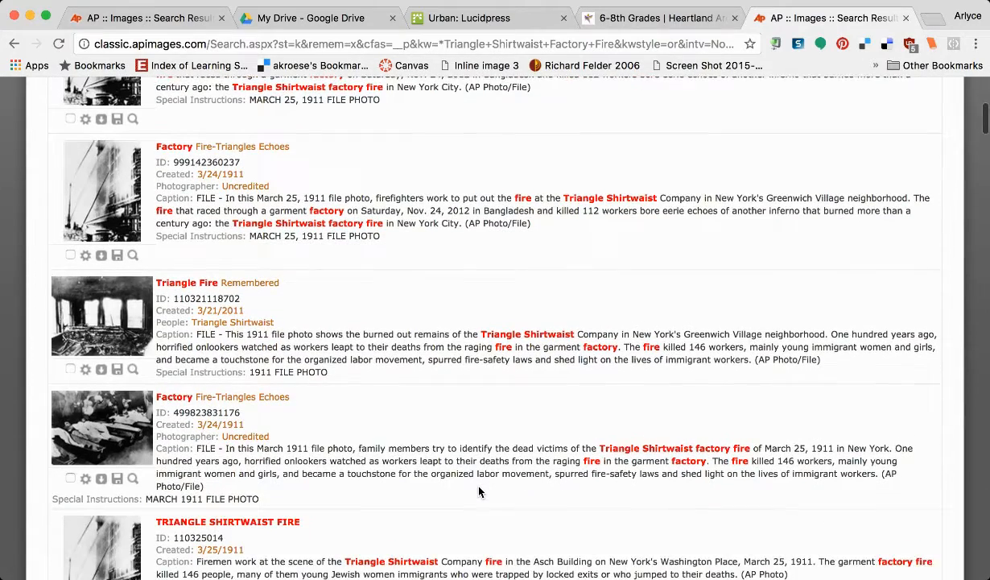
pyautogui.scroll(-3, 479, 492)
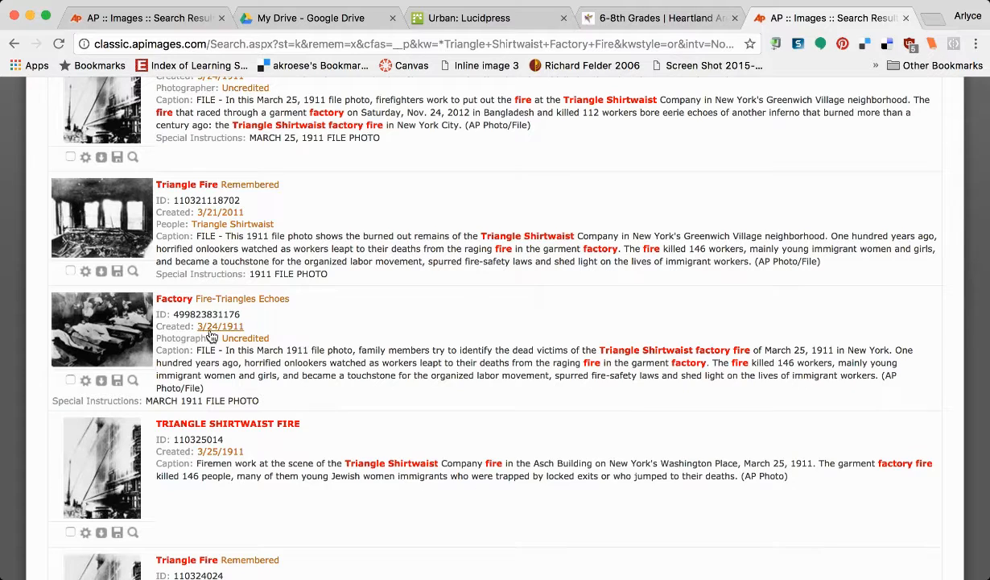
pyautogui.scroll(-5, 210, 330)
pyautogui.scroll(-4, 210, 356)
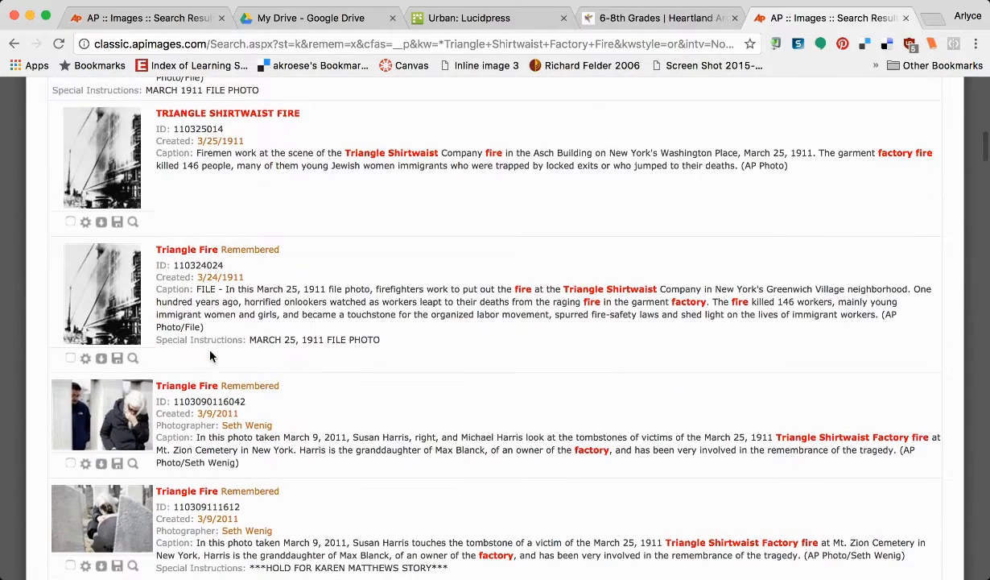
pyautogui.scroll(-1, 210, 356)
pyautogui.scroll(-5, 211, 356)
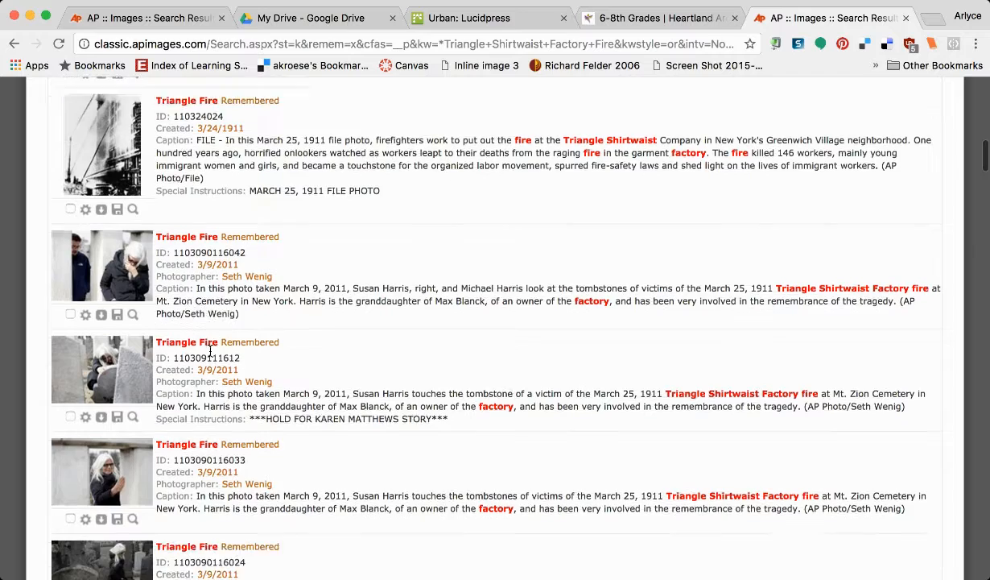
pyautogui.scroll(-5, 210, 353)
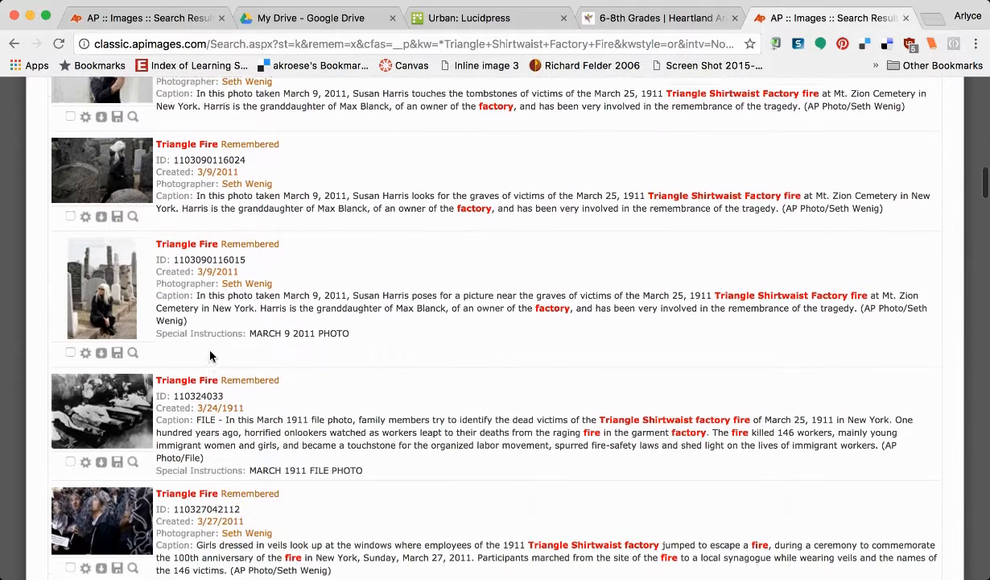
pyautogui.moveTo(122, 414)
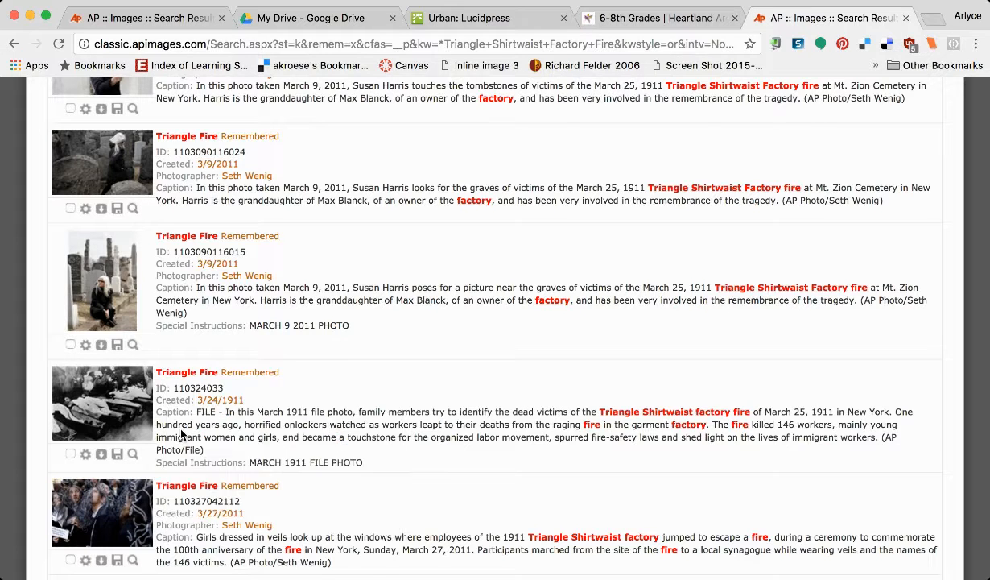
pyautogui.scroll(-5, 179, 432)
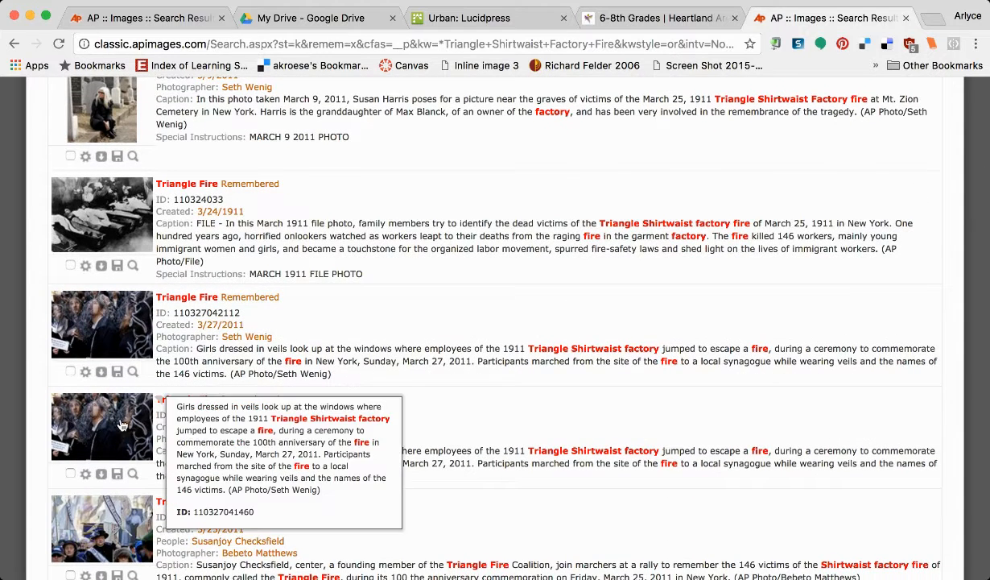
pyautogui.moveTo(113, 219)
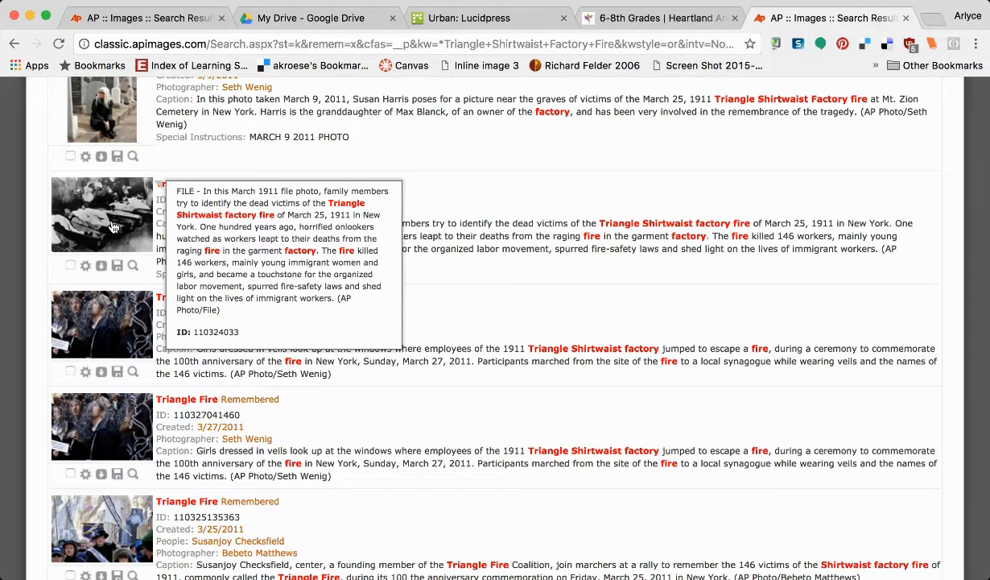
pyautogui.scroll(1, 114, 228)
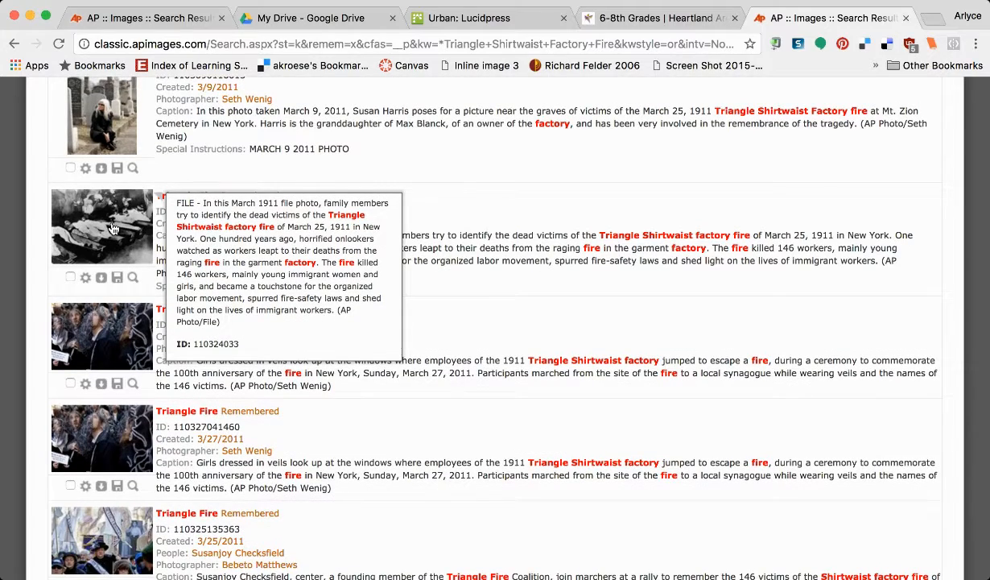
pyautogui.scroll(10, 114, 229)
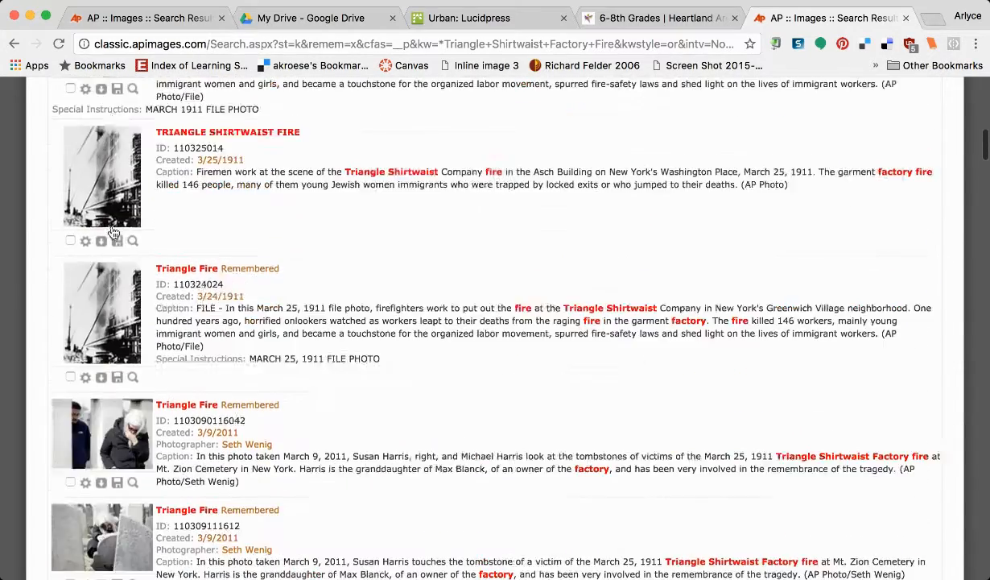
pyautogui.scroll(5, 113, 232)
pyautogui.moveTo(106, 280)
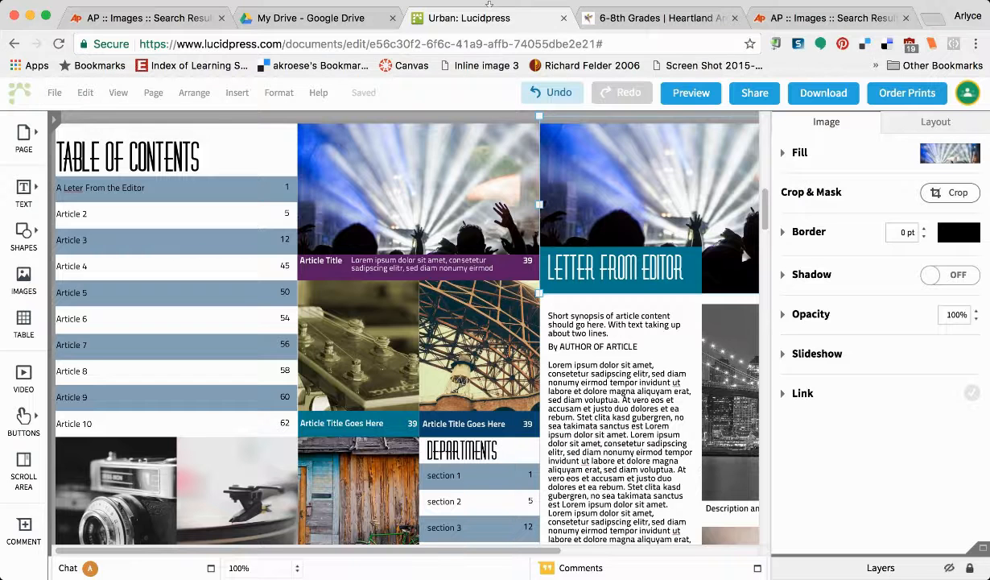
# Back in the magazine, drop the Triangle fire AP photo onto the guitar image.
pyautogui.click(488, 16)
pyautogui.click(515, 44)
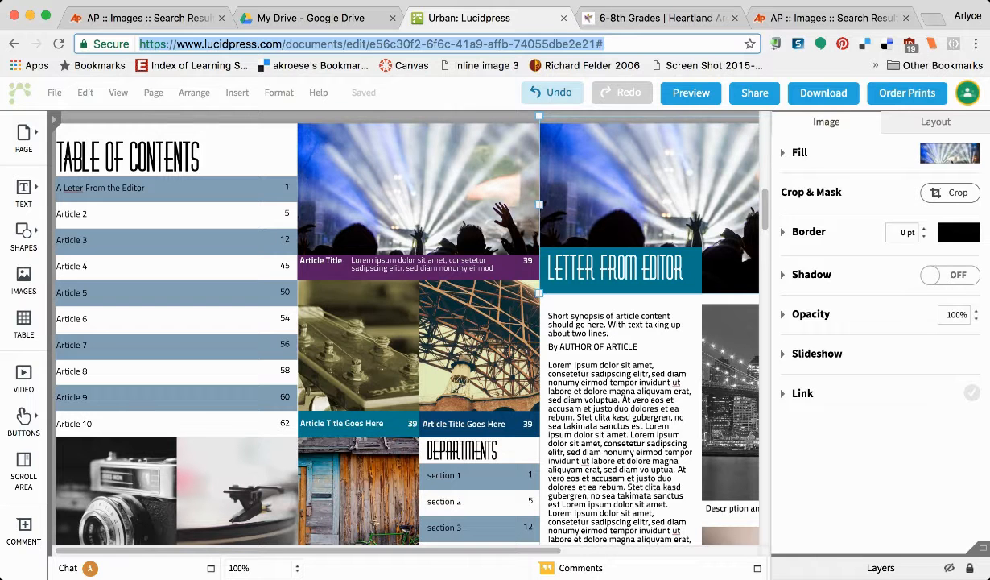
pyautogui.moveTo(488, 16); pyautogui.dragTo(358, 362)
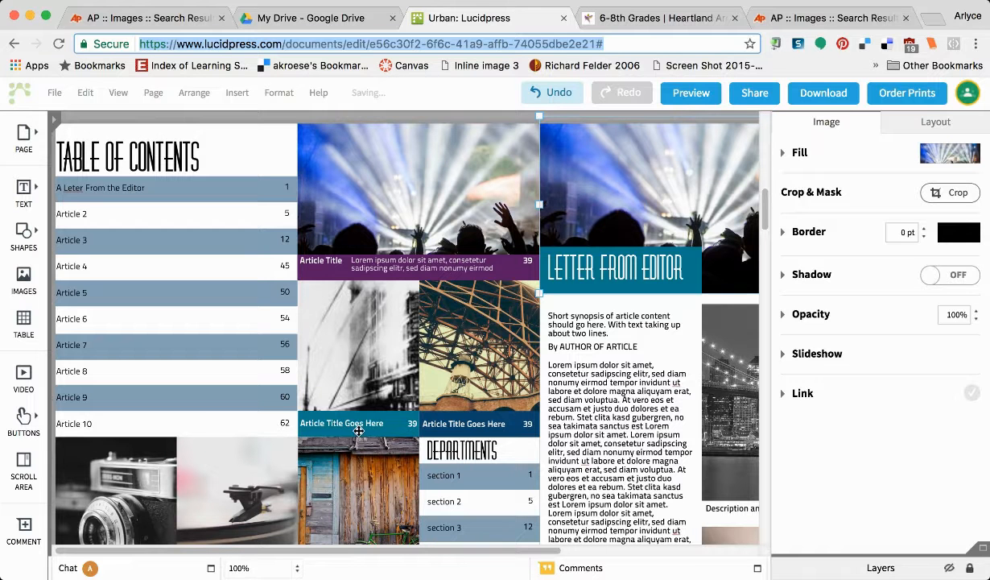
# Rewrite the photo's caption to 'Triangle Fire Ablaze'.
pyautogui.click(387, 424)
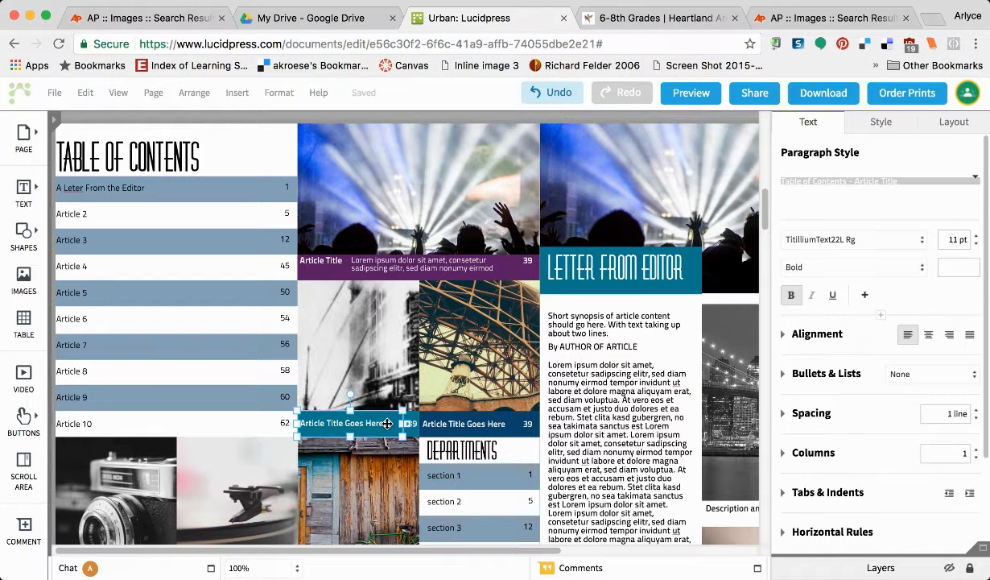
pyautogui.doubleClick(387, 423)
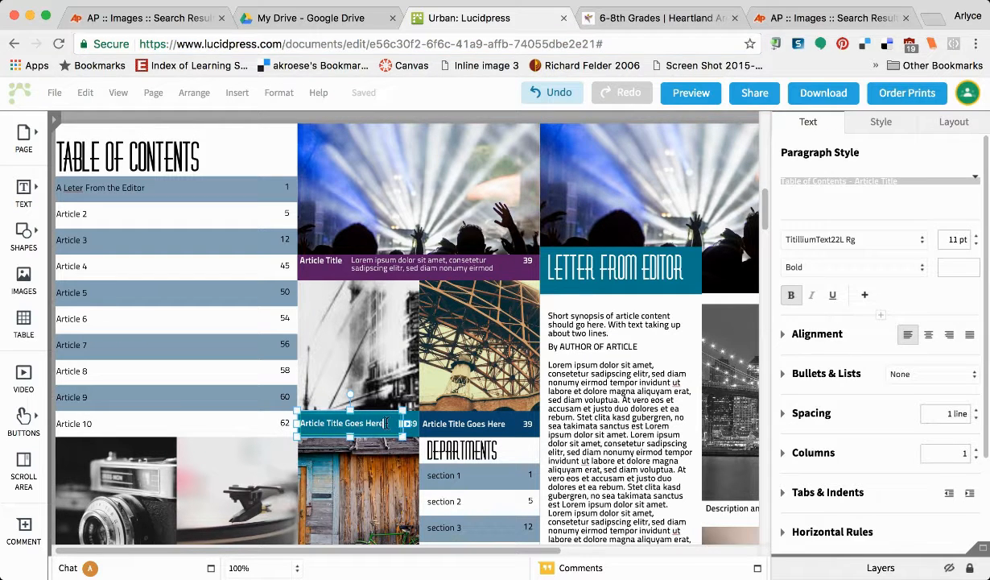
pyautogui.click(306, 424)
pyautogui.hotkey('ctrl', 'a')
pyautogui.press('BackSpace')
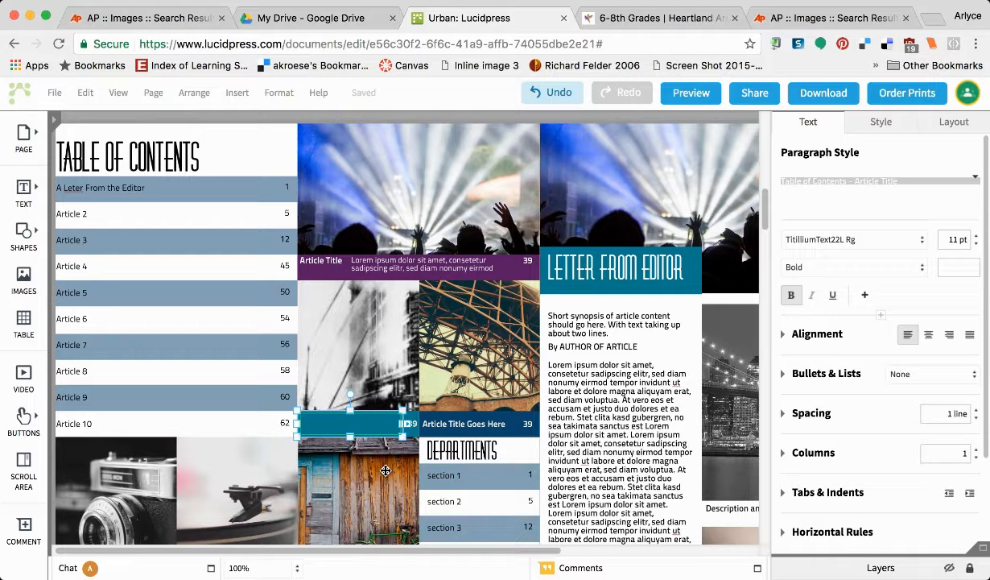
pyautogui.write('Triangle Filre Ablaze')
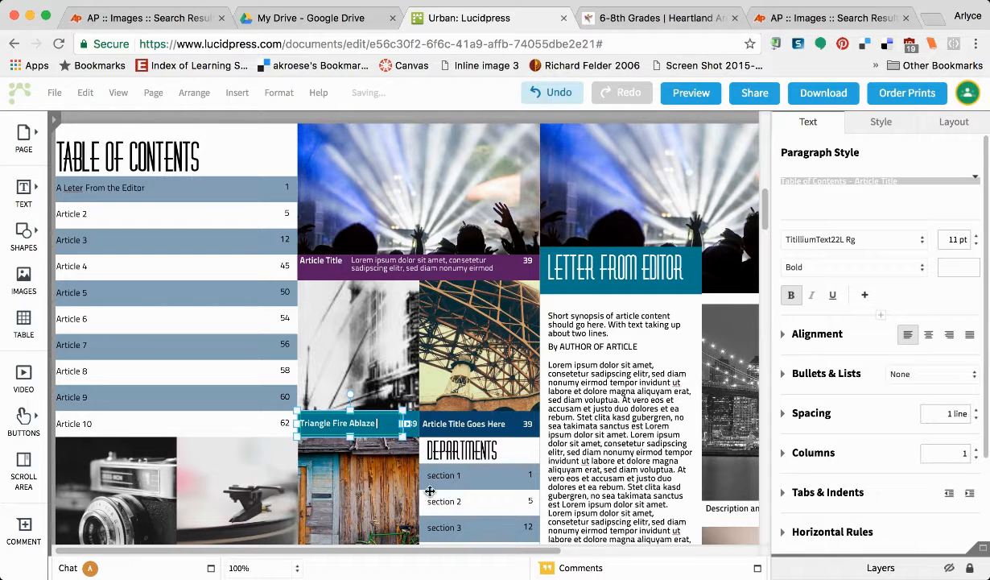
pyautogui.scroll(-1, 438, 479)
pyautogui.scroll(-3, 439, 479)
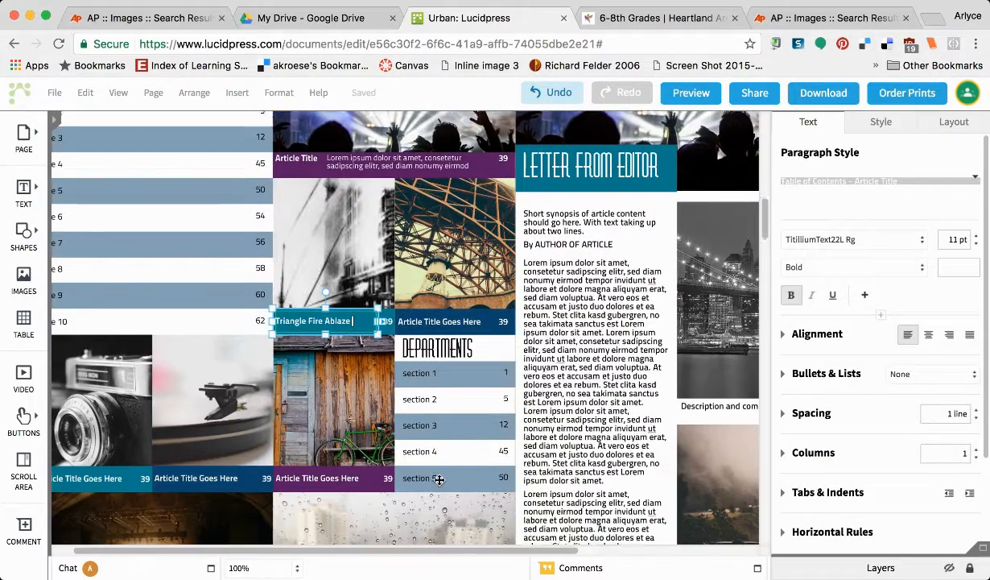
pyautogui.scroll(-4, 476, 459)
pyautogui.scroll(-12, 477, 459)
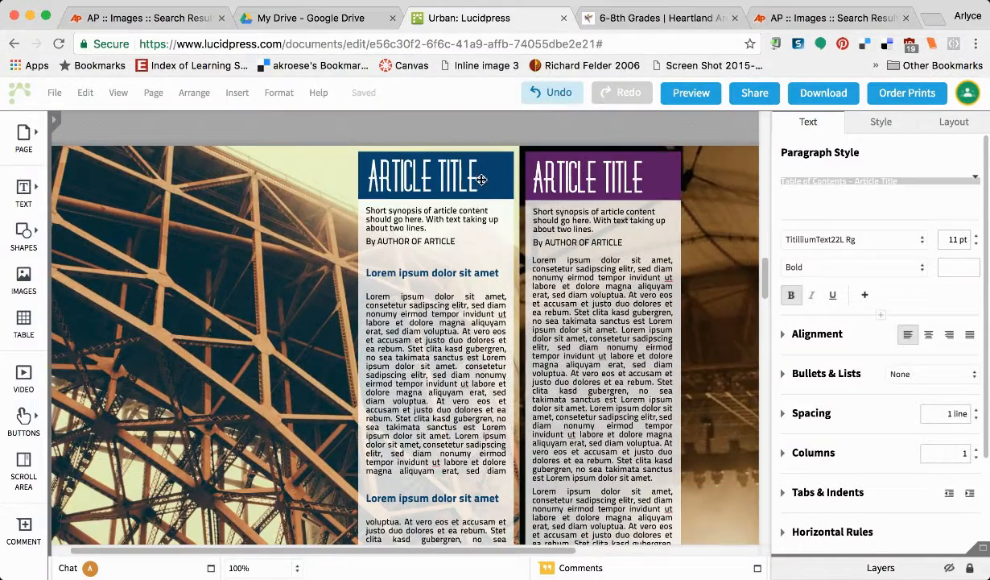
# Replace the blue ARTICLE TITLE placeholder above the bridge photo with 'Introduction'.
pyautogui.click(472, 173)
pyautogui.doubleClick(372, 179)
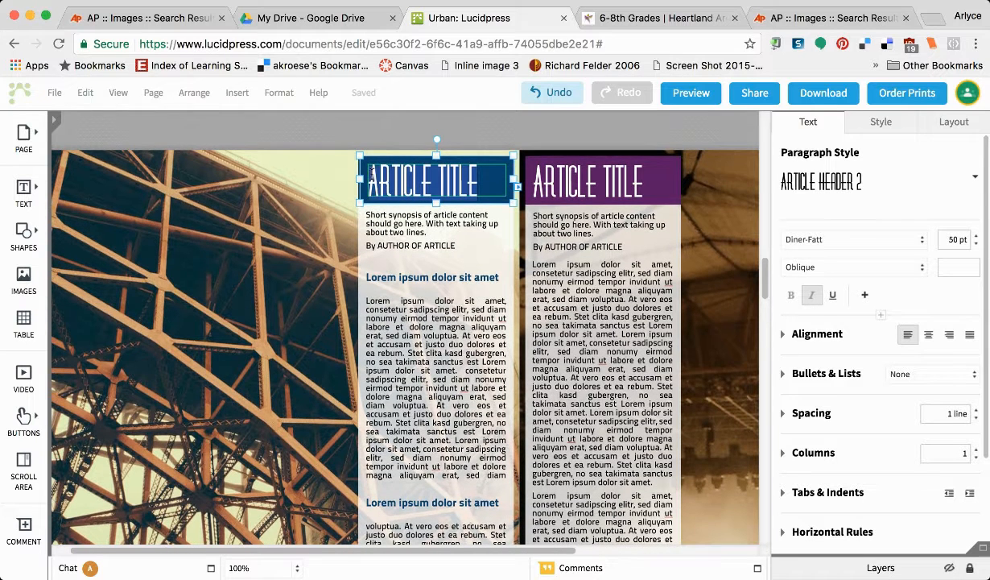
pyautogui.press('BackSpace')
pyautogui.write('Introdu')
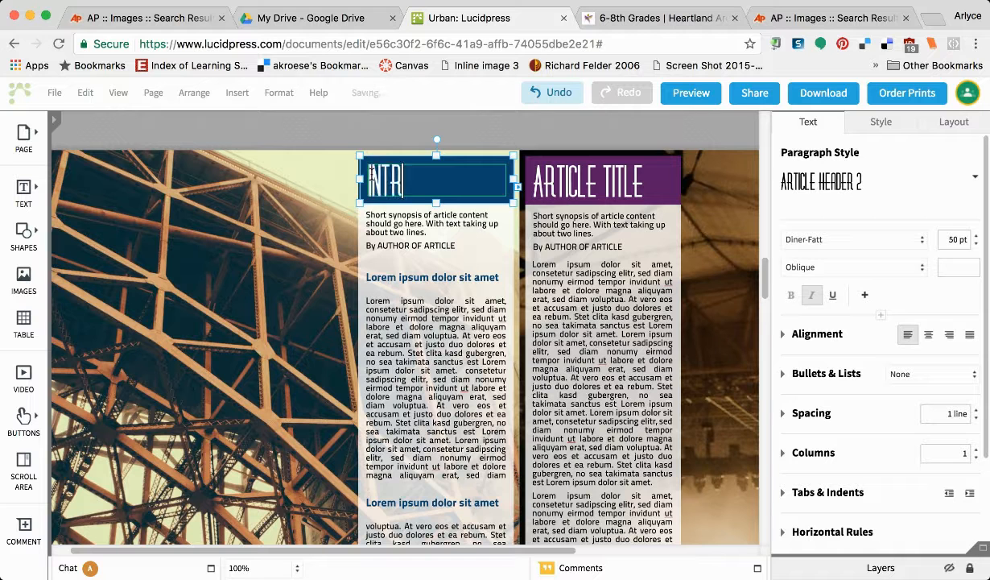
pyautogui.write('ction')
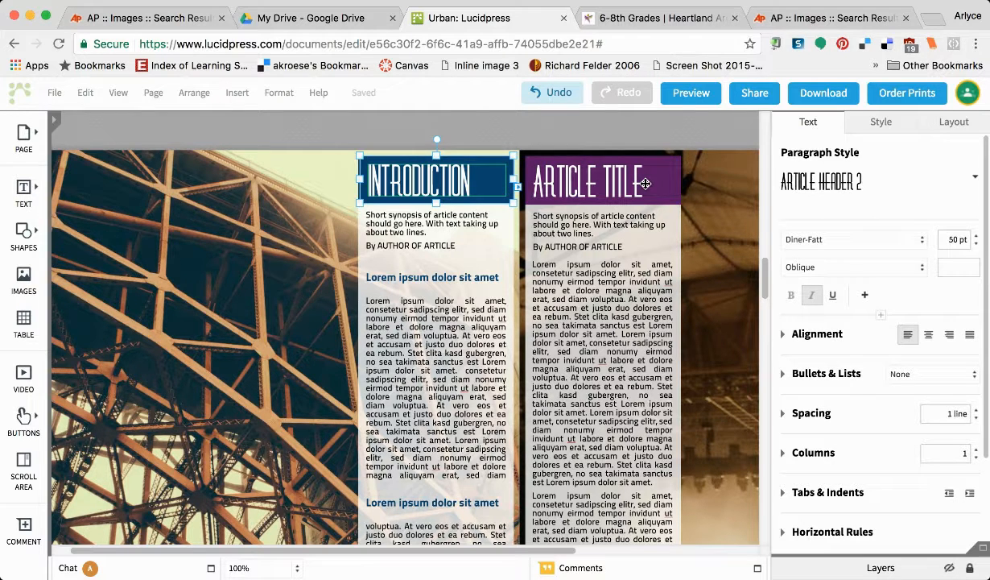
pyautogui.scroll(-10, 646, 184)
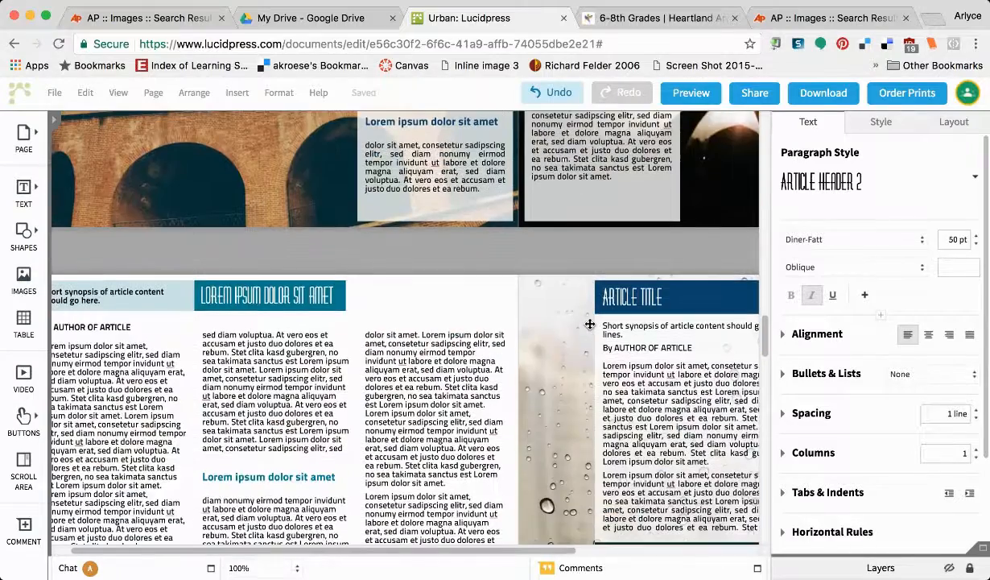
pyautogui.scroll(-8, 590, 324)
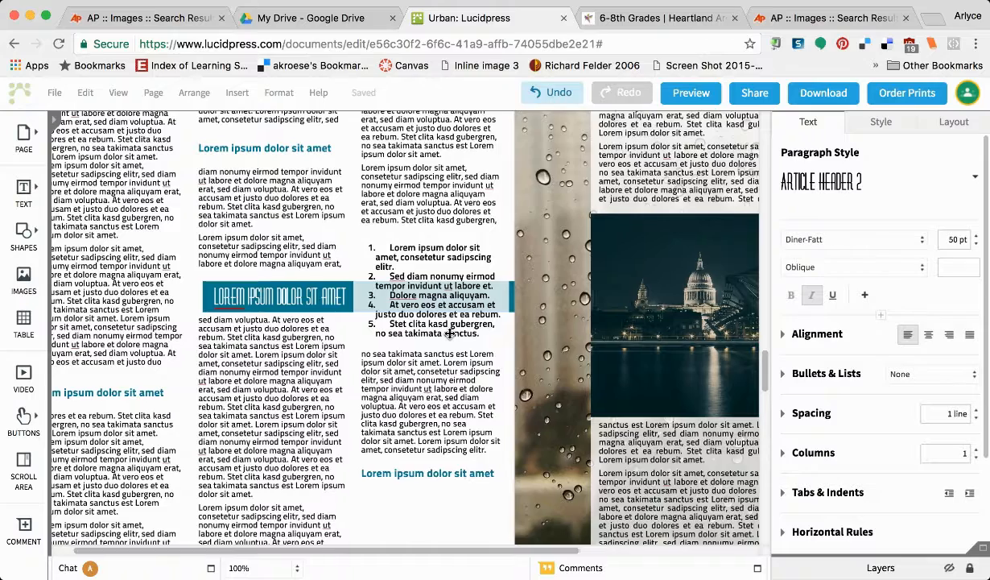
pyautogui.hscroll(2, 450, 334)
pyautogui.hscroll(2, 449, 333)
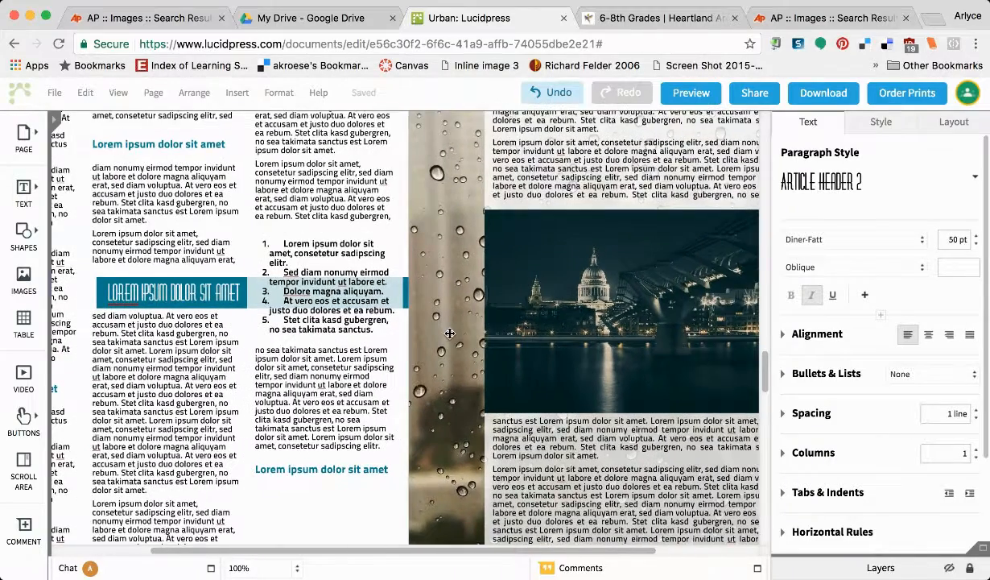
pyautogui.scroll(-5, 449, 333)
pyautogui.scroll(-8, 449, 333)
pyautogui.scroll(-6, 450, 334)
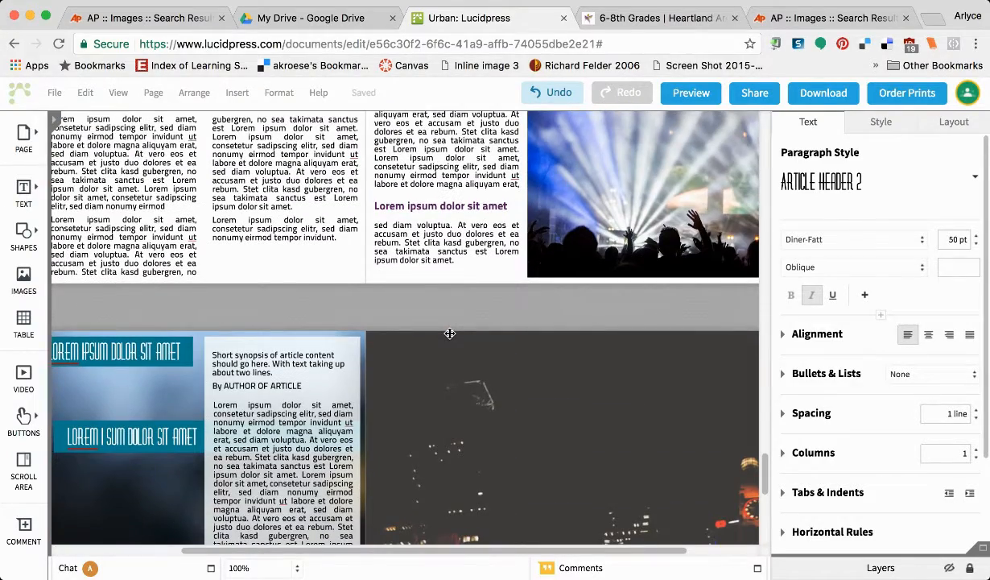
pyautogui.scroll(5, 450, 333)
pyautogui.scroll(5, 449, 337)
pyautogui.hscroll(2, 449, 337)
pyautogui.scroll(3, 450, 337)
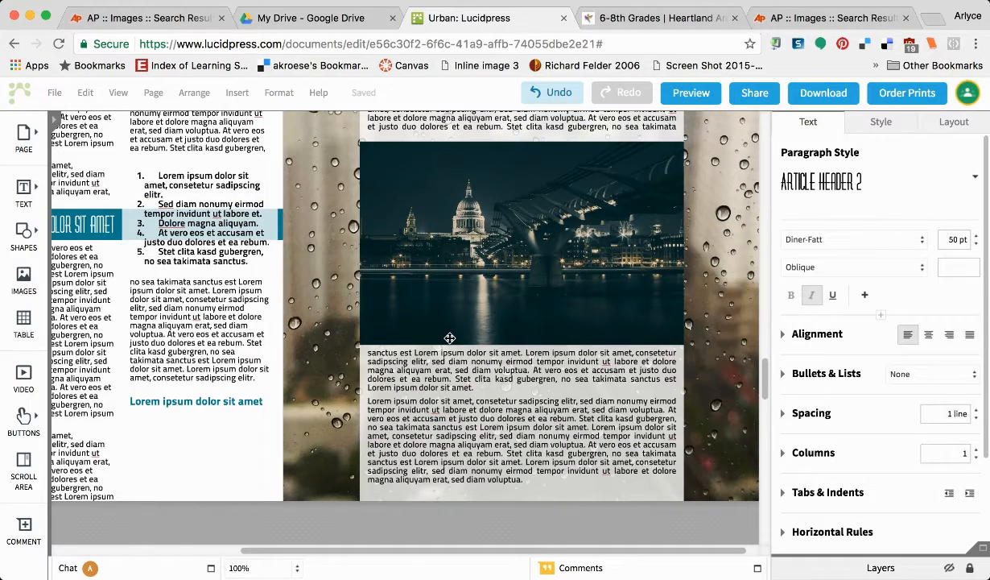
pyautogui.scroll(4, 450, 337)
pyautogui.hscroll(-2, 449, 337)
pyautogui.scroll(5, 451, 353)
pyautogui.hscroll(-1, 451, 353)
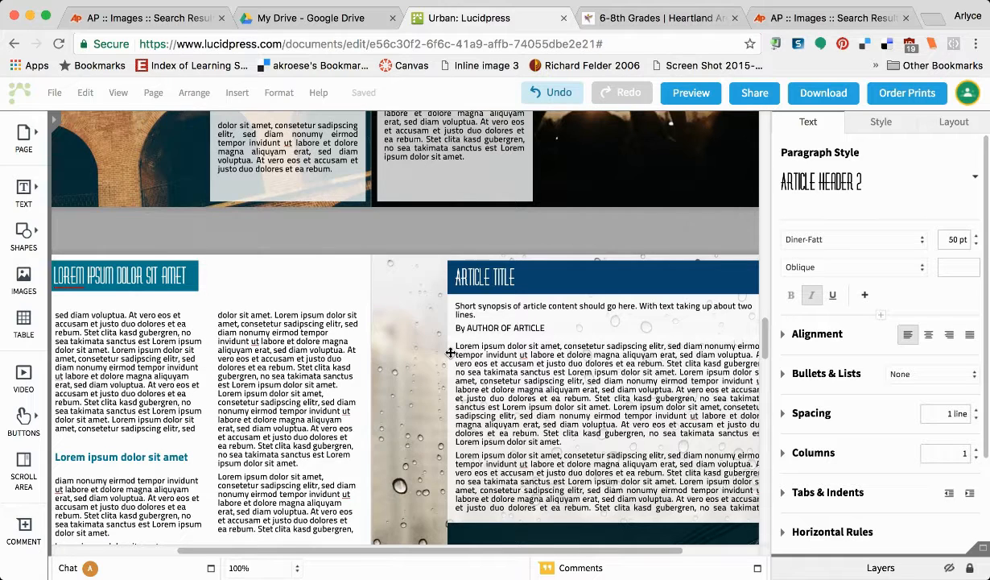
pyautogui.scroll(-2, 439, 342)
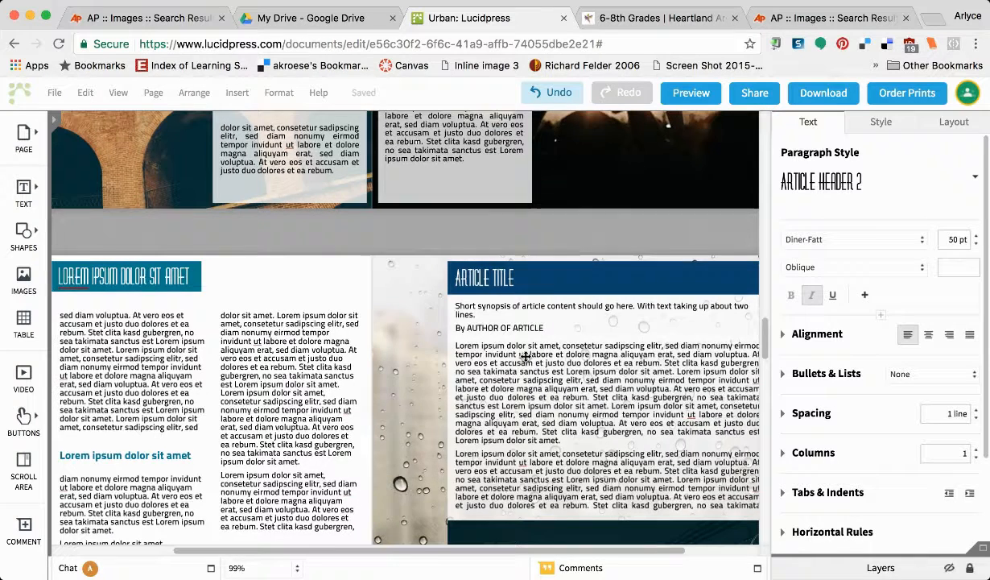